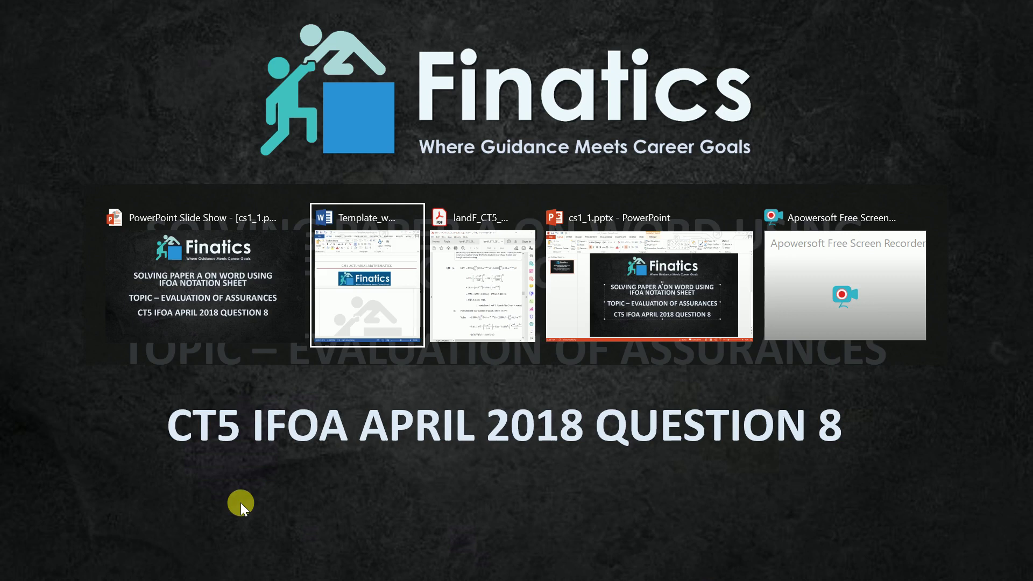
Step: Switch from the PowerPoint title slideshow to the exam PDF and the Word answer template
{"action": "key", "text": "alt+Tab"}
{"action": "key", "text": "alt+Tab"}
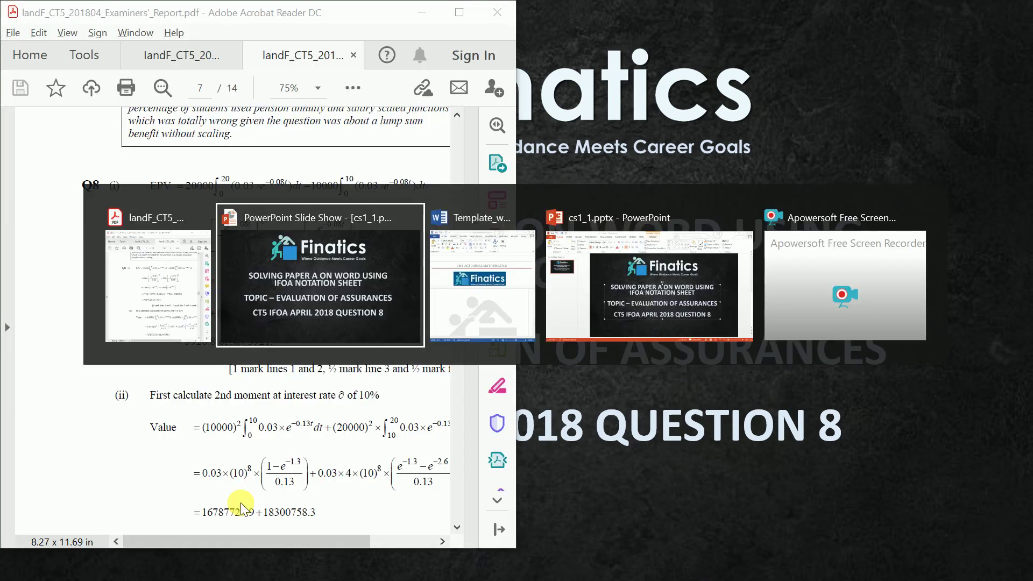
{"action": "key", "text": "alt+Tab"}
Step: Show question 8 in the exam paper PDF
{"action": "left_click", "coordinate": [172, 56]}
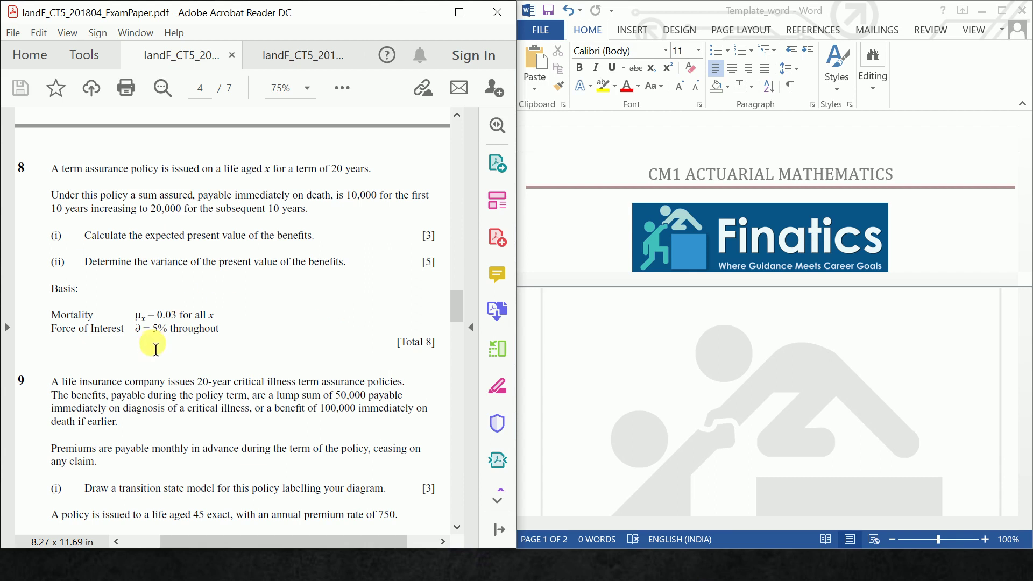
Step: Show the Examiners' Report Q8 solution and start the Word answer with a 16 pt (i) label
{"action": "left_click", "coordinate": [280, 53]}
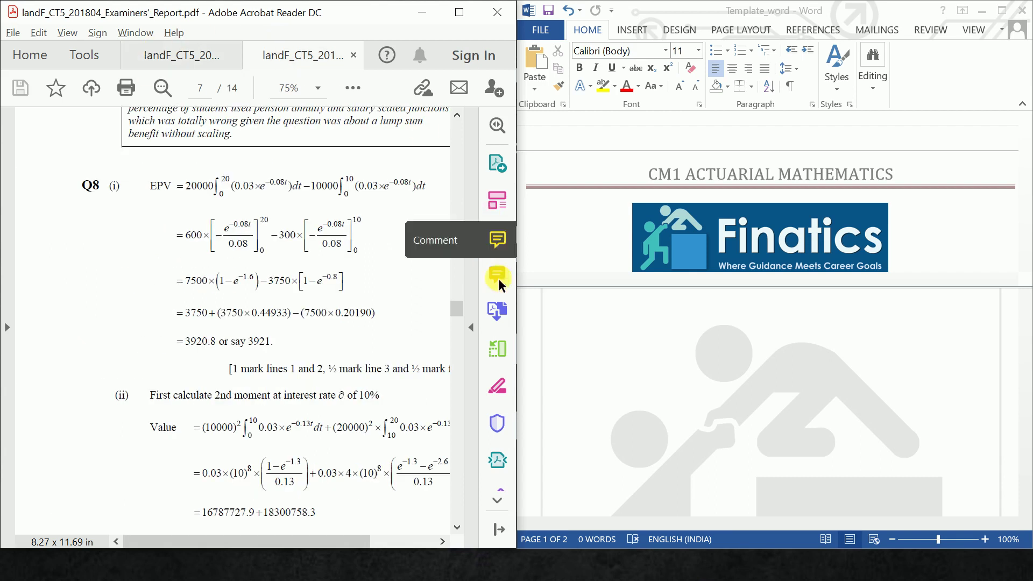
{"action": "left_click", "coordinate": [570, 323]}
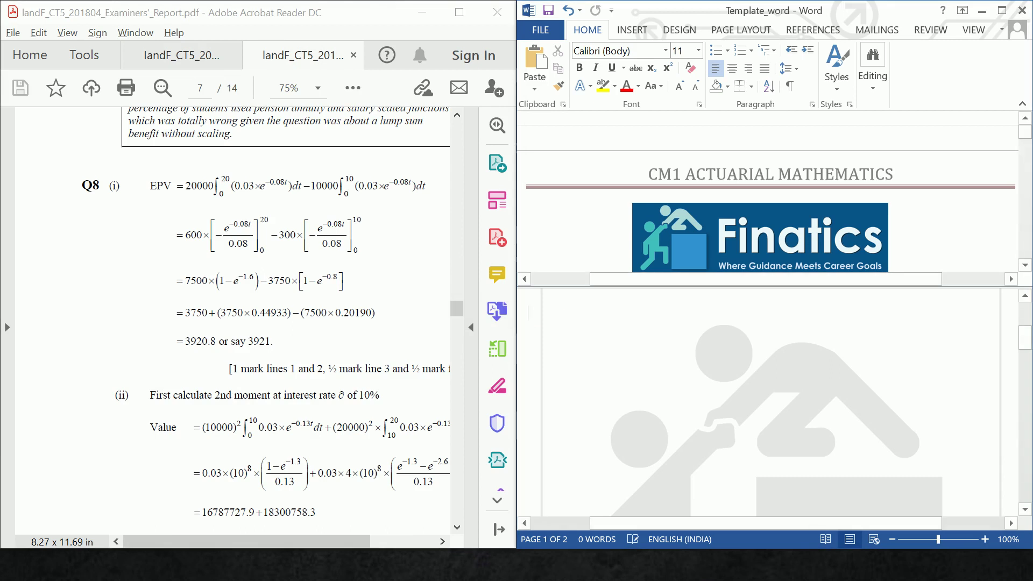
{"action": "type", "text": "(i)"}
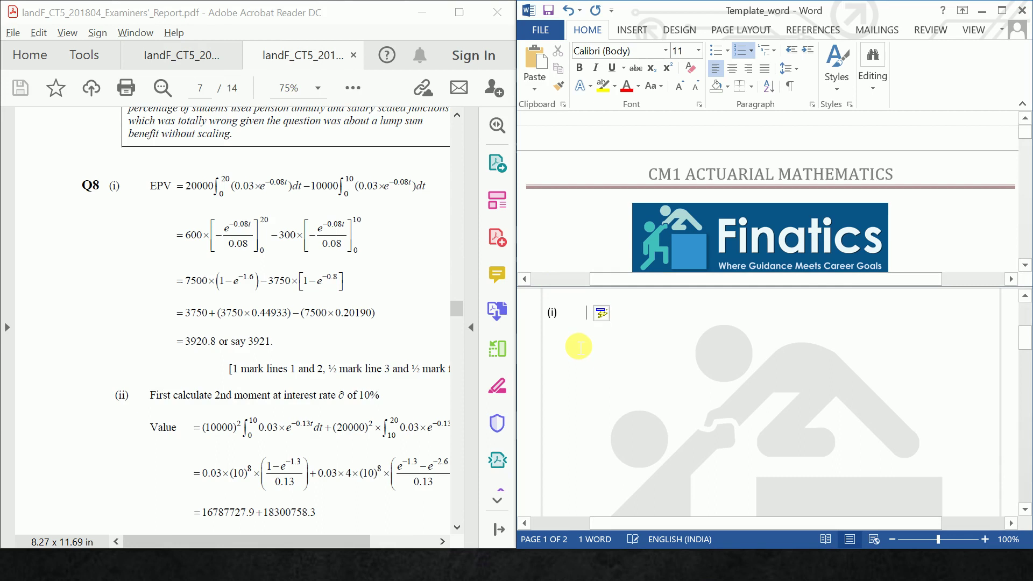
{"action": "key", "text": "ctrl+z"}
{"action": "key", "text": "shift+Left"}
{"action": "key", "text": "shift+Left"}
{"action": "key", "text": "shift+Left"}
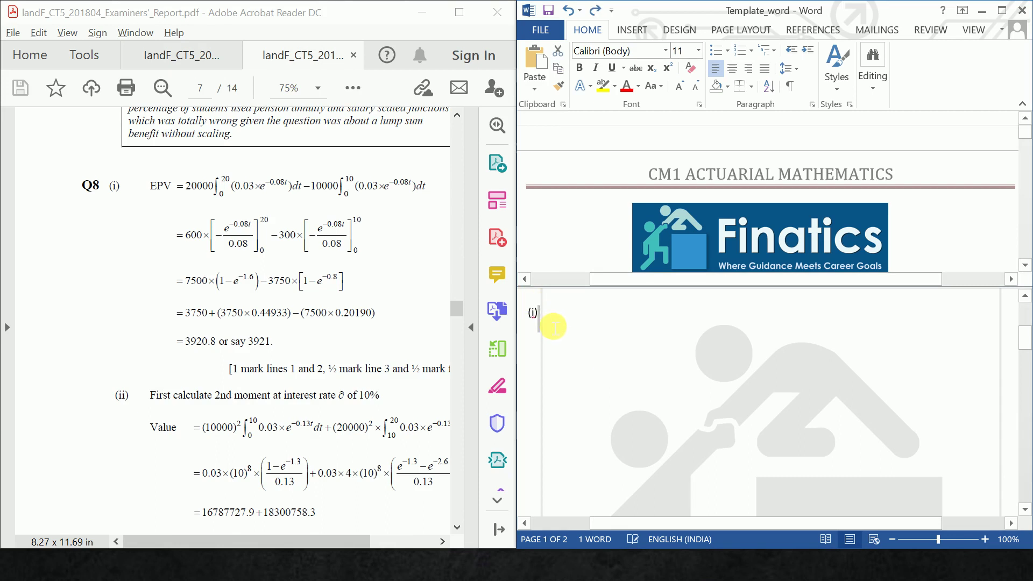
{"action": "key", "text": "shift+Left"}
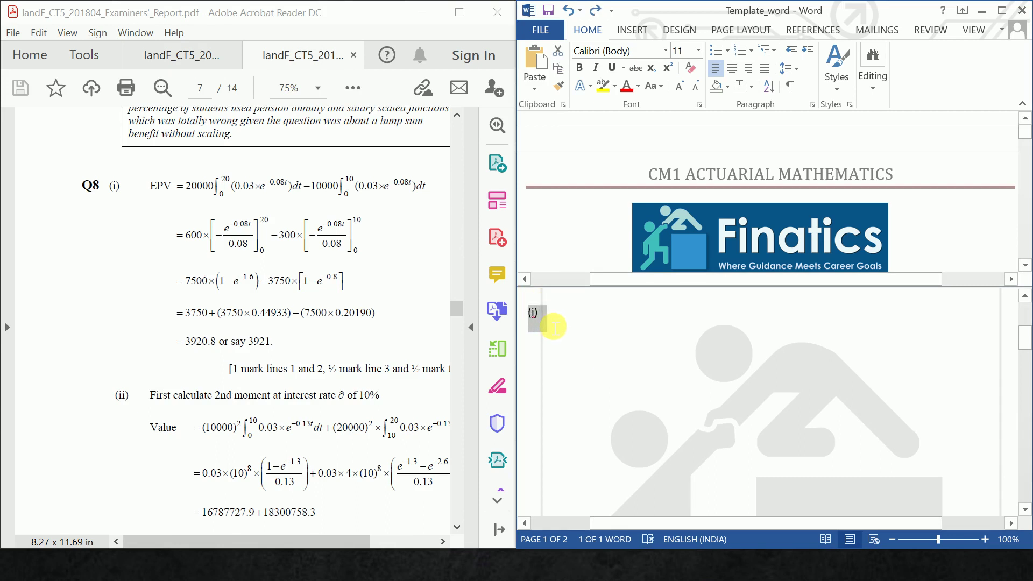
{"action": "key", "text": "ctrl+shift+period"}
{"action": "key", "text": "ctrl+shift+period"}
{"action": "key", "text": "ctrl+shift+period"}
{"action": "left_click", "coordinate": [607, 323]}
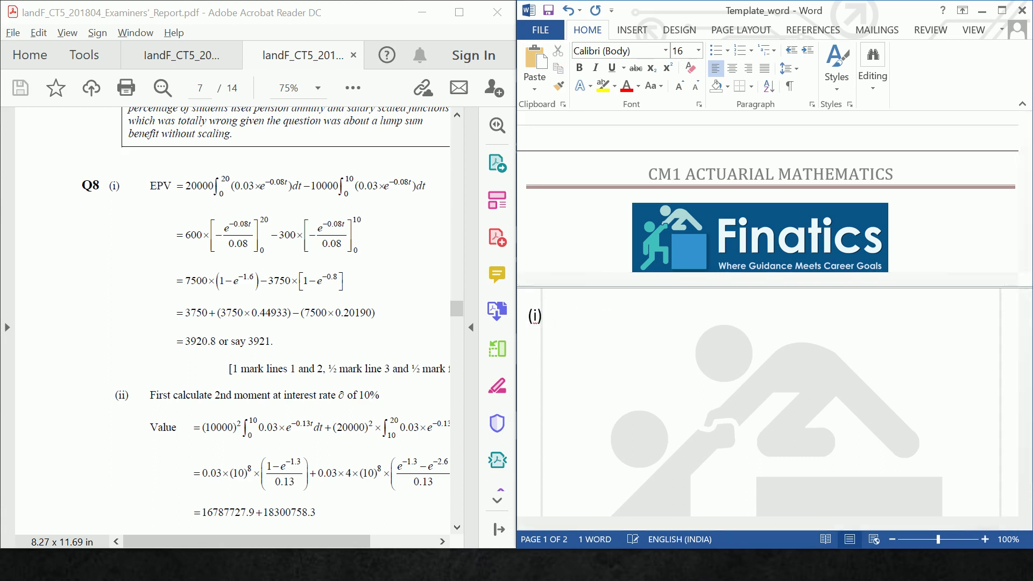
Step: Type the line EPV = 20000* int(0,20) [(0.03 * e^(-0.08t))dt] - 10000
{"action": "type", "text": "EPV = 20000"}
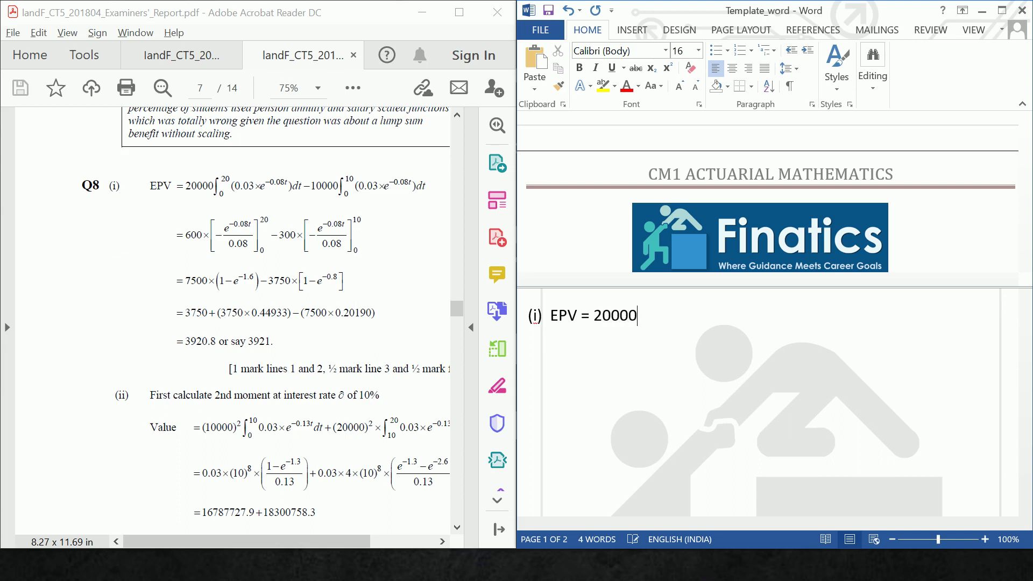
{"action": "type", "text": "* int(0,20) ["}
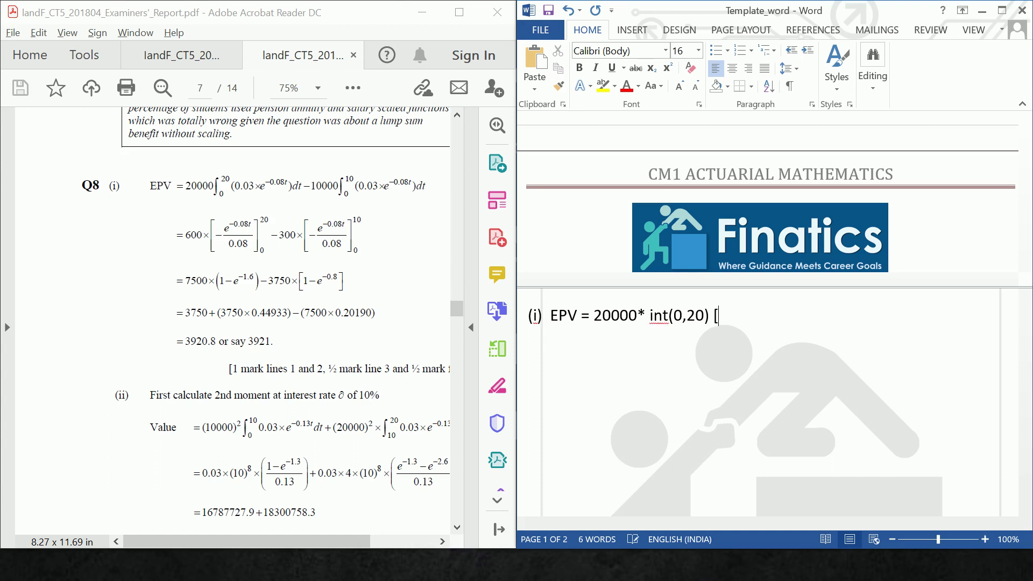
{"action": "type", "text": "(0.03 *e"}
{"action": "key", "text": "BackSpace"}
{"action": "type", "text": "e^(-0.08t"}
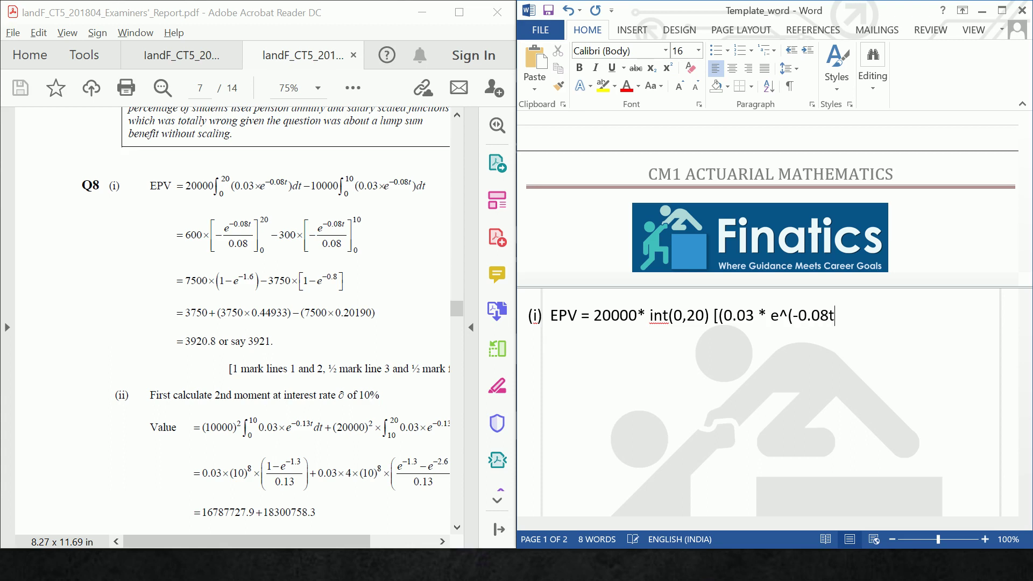
{"action": "type", "text": ")"}
{"action": "type", "text": ")dt] - 10000"}
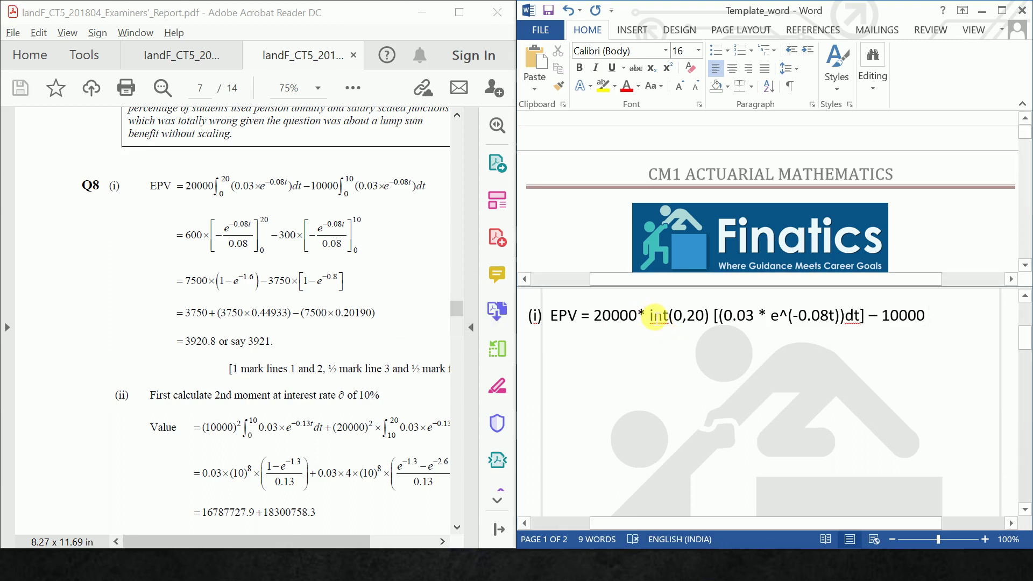
Step: Append the integral term after 10000 and change its limits to (0,10)
{"action": "left_click_drag", "start_coordinate": [650, 315], "coordinate": [860, 318]}
{"action": "key", "text": "ctrl+c"}
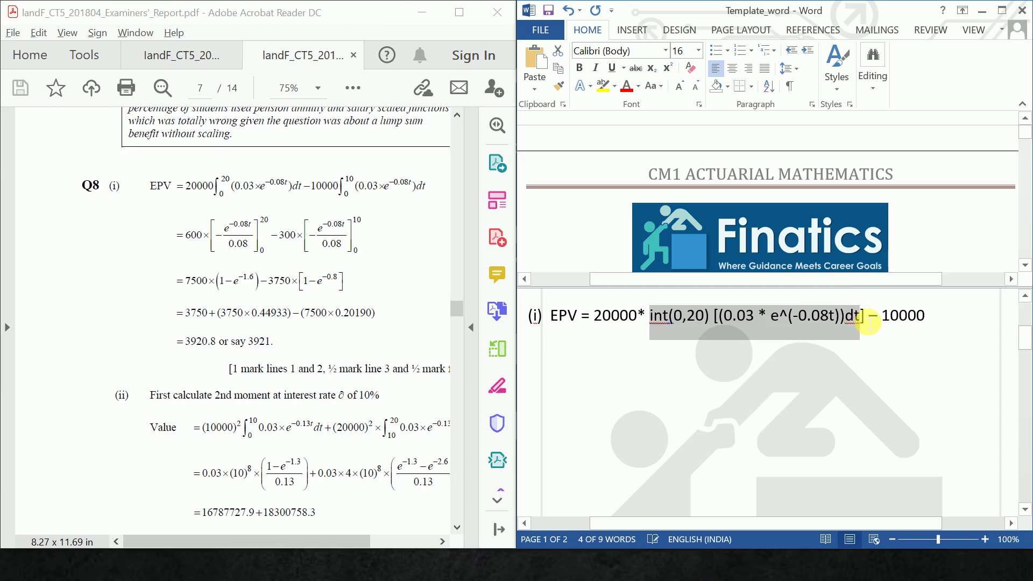
{"action": "left_click", "coordinate": [945, 328]}
{"action": "key", "text": "ctrl+v"}
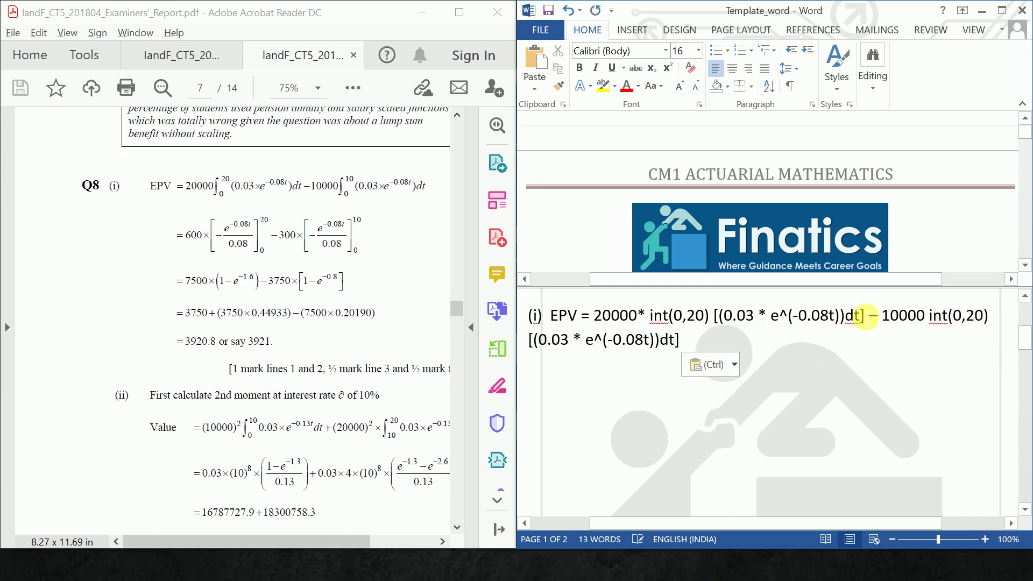
{"action": "left_click", "coordinate": [968, 321]}
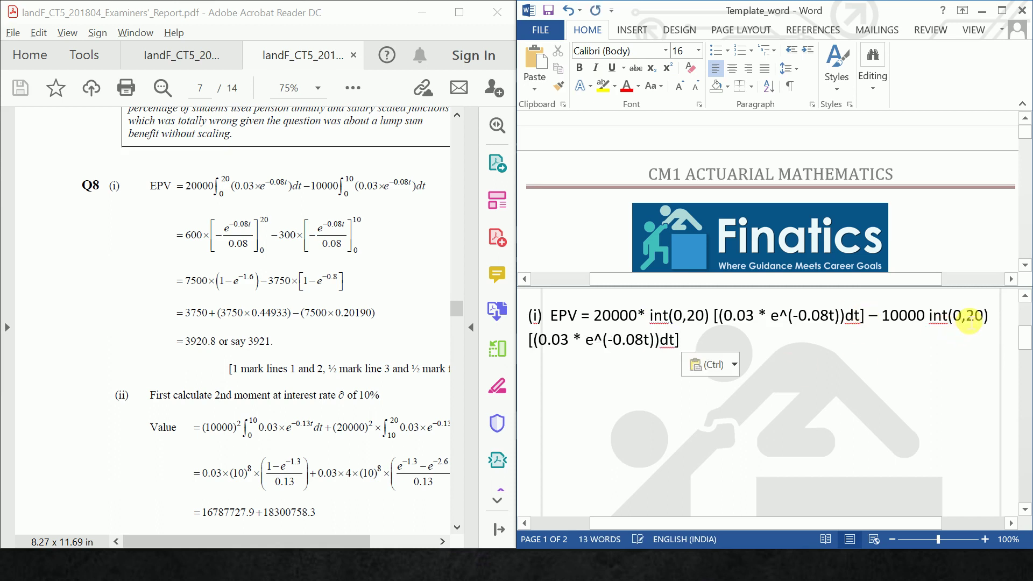
{"action": "left_click", "coordinate": [971, 322]}
{"action": "key", "text": "BackSpace"}
{"action": "type", "text": "1"}
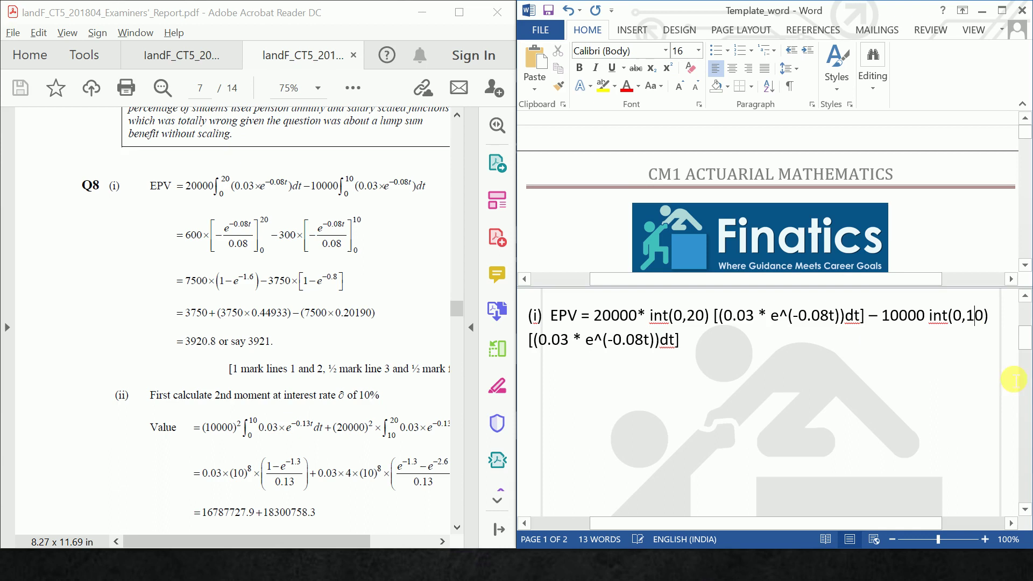
Step: Add the line = 600 * [(-e^(-0.08t))/0.08]: (0,20) - 300 * on a new unnumbered line
{"action": "left_click", "coordinate": [686, 342]}
{"action": "key", "text": "Return"}
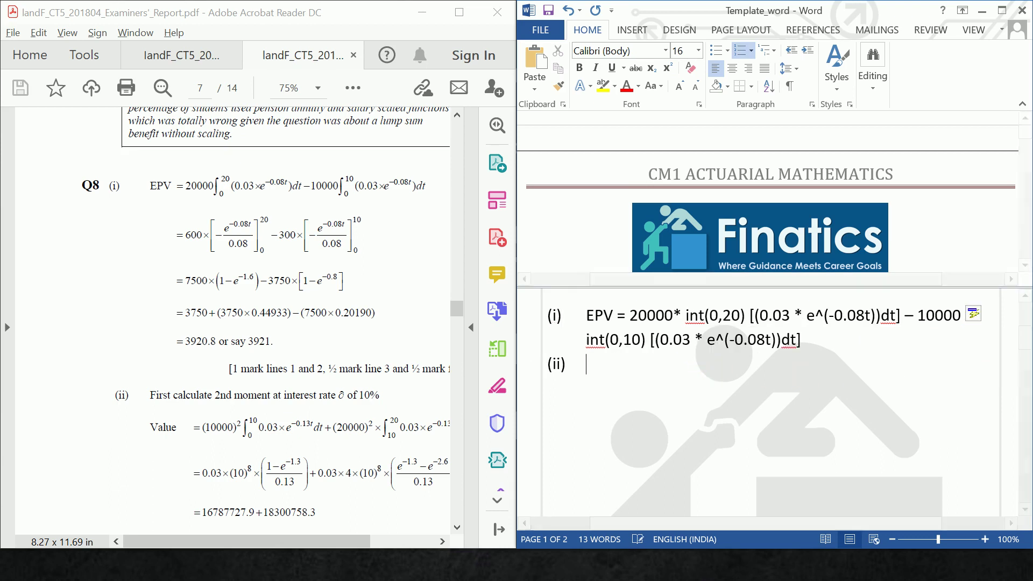
{"action": "key", "text": "BackSpace"}
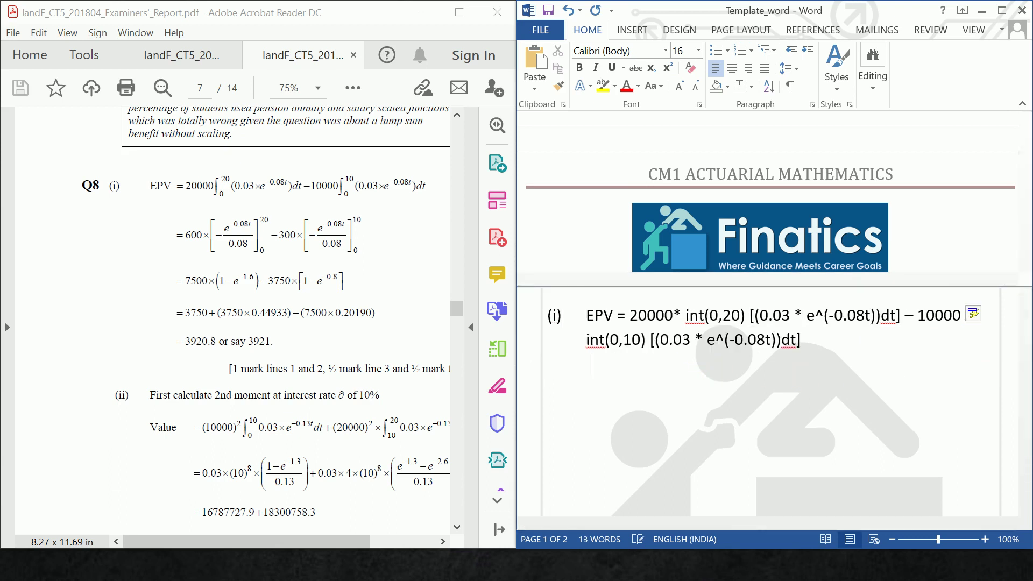
{"action": "key", "text": "Return"}
{"action": "type", "text": "= 600 * [(-"}
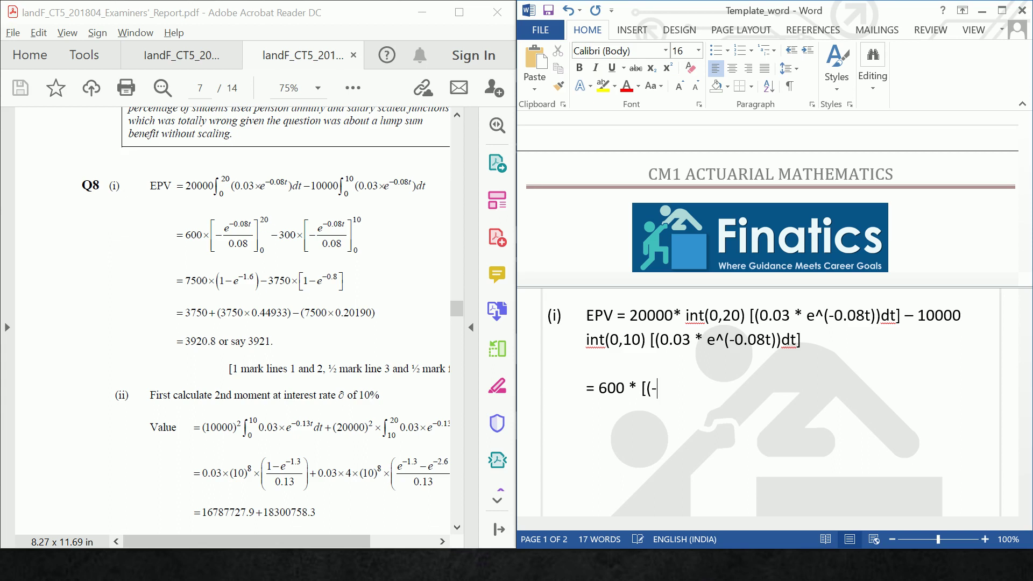
{"action": "type", "text": "e^(-0.08t))/0"}
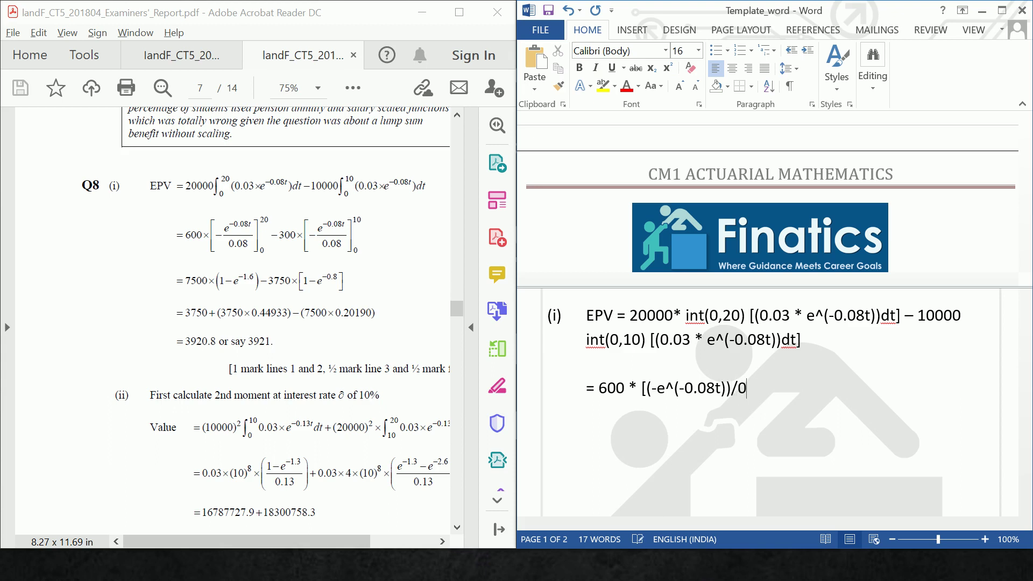
{"action": "type", "text": ".08]"}
{"action": "type", "text": ": "}
{"action": "type", "text": "(a"}
{"action": "type", "text": ","}
{"action": "key", "text": "BackSpace"}
{"action": "key", "text": "BackSpace"}
{"action": "type", "text": "1"}
{"action": "type", "text": "0"}
{"action": "key", "text": "BackSpace"}
{"action": "key", "text": "BackSpace"}
{"action": "type", "text": "0,20) - 300 "}
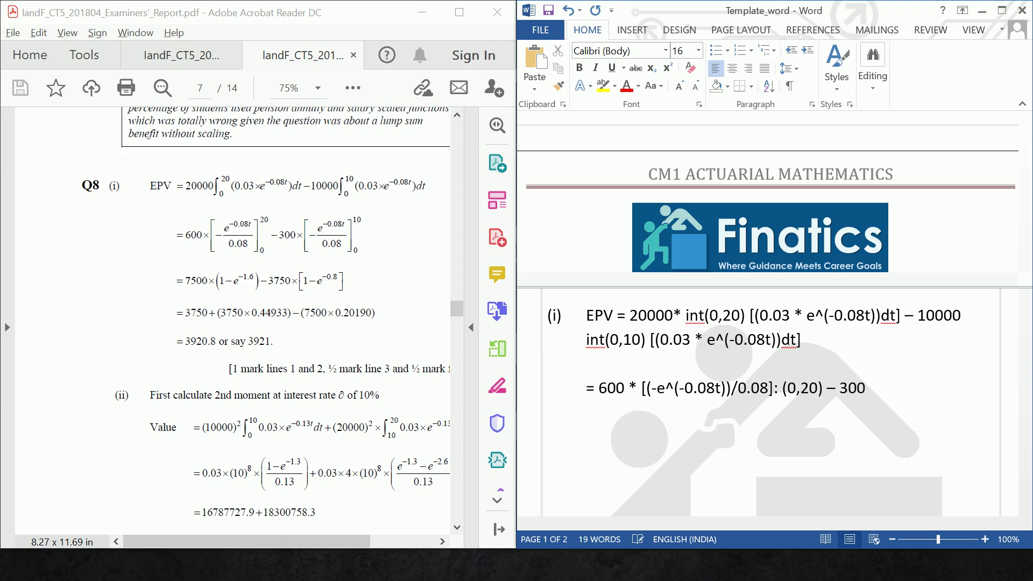
{"action": "type", "text": "*"}
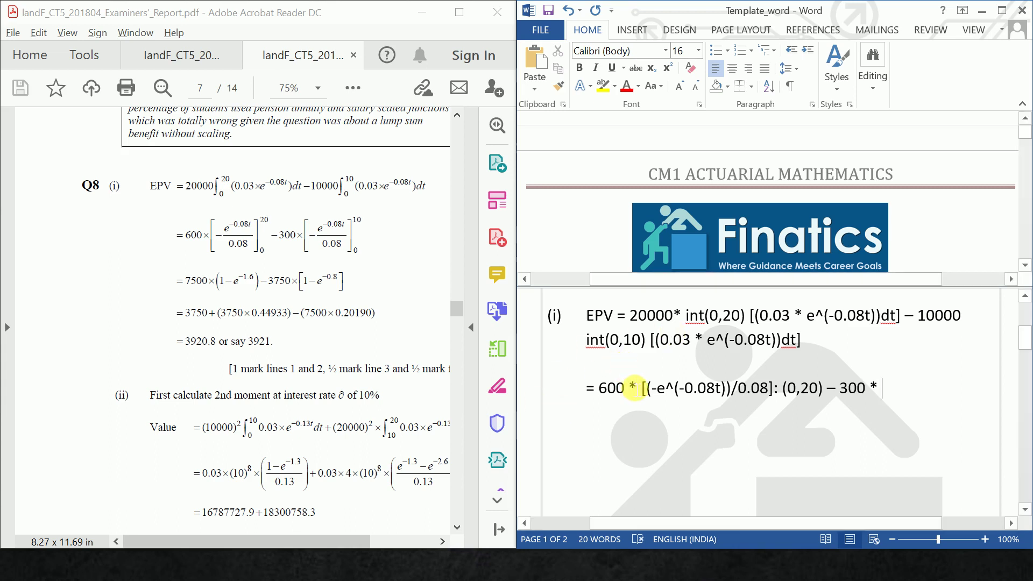
Step: Paste the bracketed exponential term after 300 * and start editing its limits
{"action": "left_click_drag", "start_coordinate": [637, 388], "coordinate": [820, 386]}
{"action": "key", "text": "ctrl+c"}
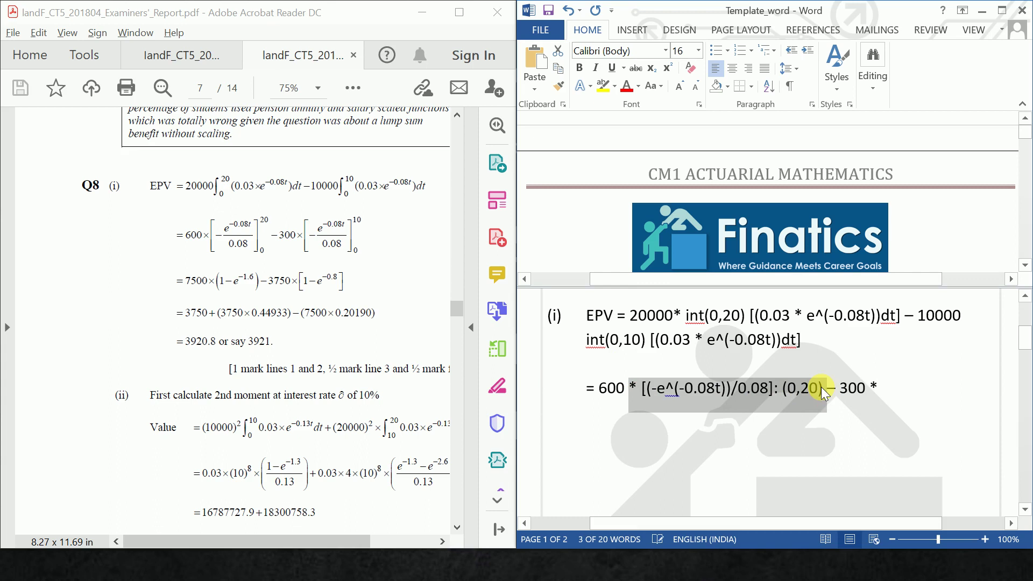
{"action": "left_click", "coordinate": [914, 398]}
{"action": "key", "text": "BackSpace"}
{"action": "key", "text": "BackSpace"}
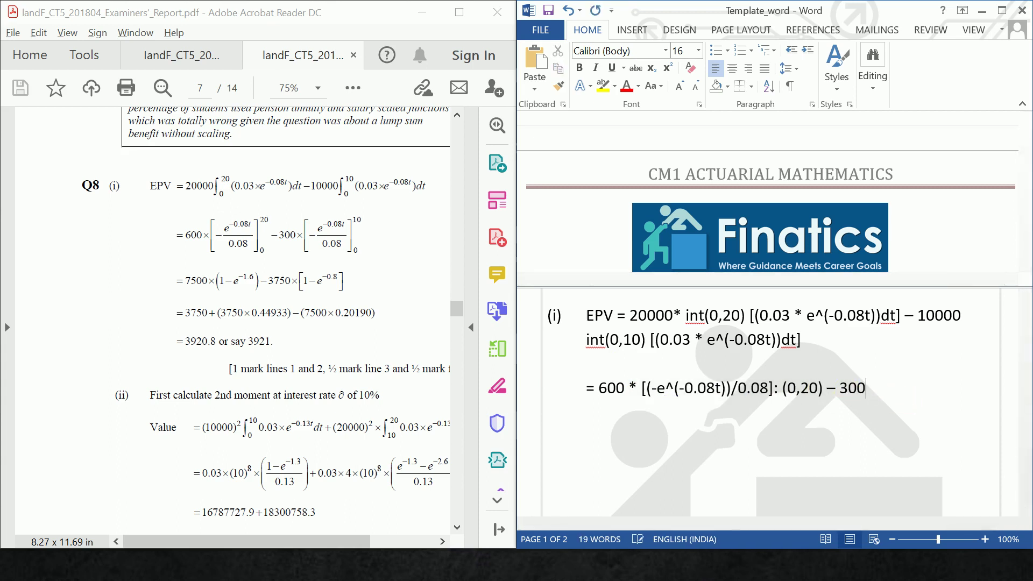
{"action": "type", "text": "*"}
{"action": "key", "text": "ctrl+v"}
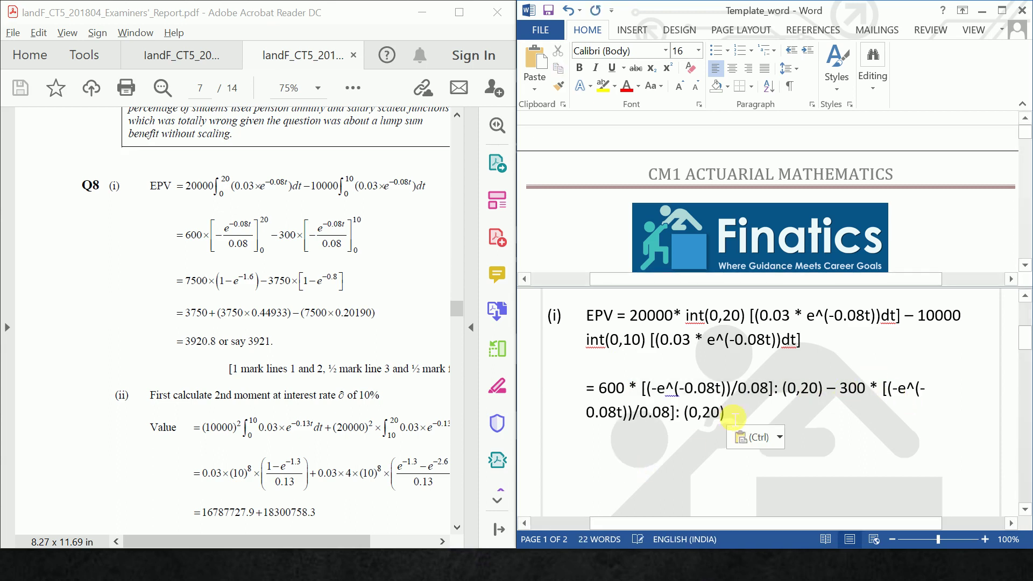
{"action": "key", "text": "Delete"}
Step: Finish the limits as (0,10) and add the line = 7500 * (1-e^(-1.6)) -3750 * (1-e^(-0.8))
{"action": "type", "text": "1"}
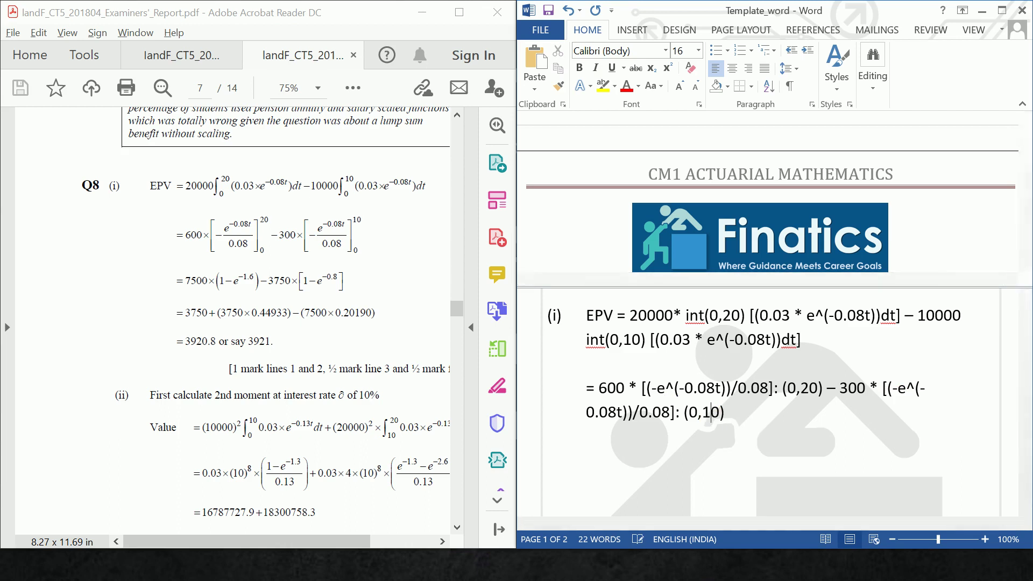
{"action": "left_click", "coordinate": [767, 418]}
{"action": "key", "text": "Return"}
{"action": "key", "text": "Return"}
{"action": "type", "text": "= 7500 * (1-e^"}
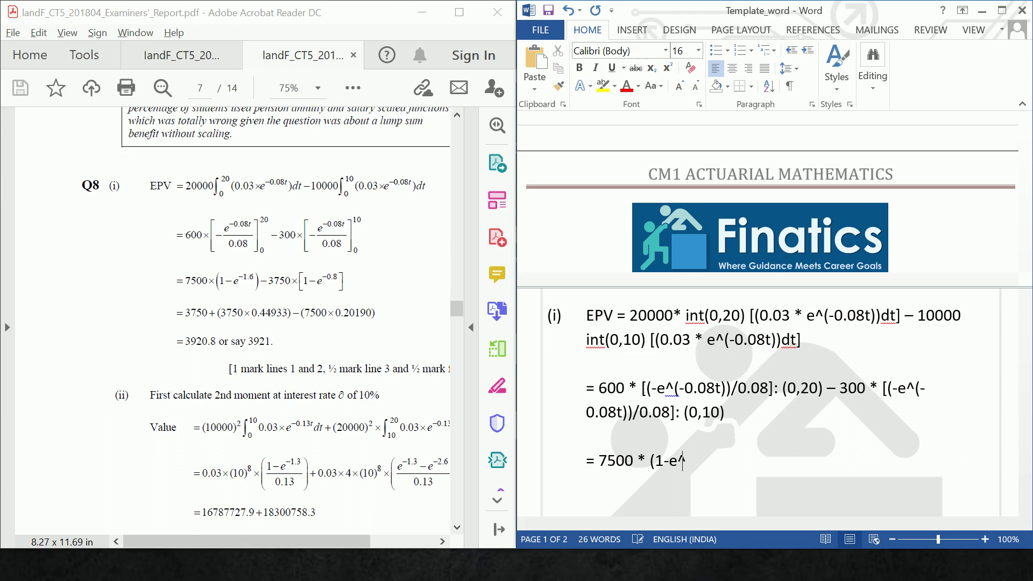
{"action": "type", "text": "(-1.6"}
{"action": "type", "text": "))"}
{"action": "type", "text": " -3750 "}
{"action": "type", "text": "* ("}
{"action": "type", "text": "1-e^"}
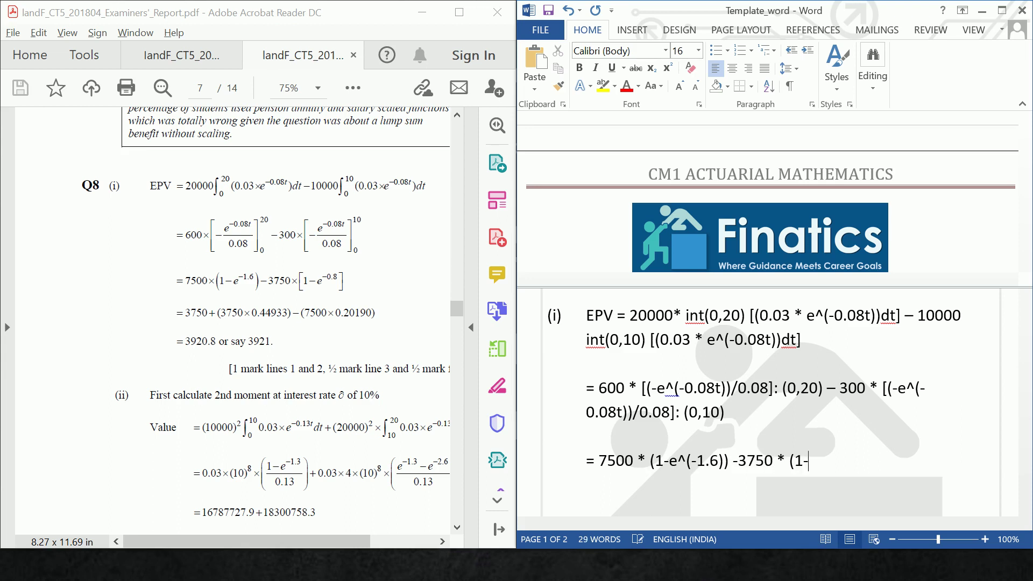
{"action": "type", "text": "(-0.8))"}
Step: Add the line = 3750 + (3750 *0.44933) - (7500 * 0.20190) = 3920.8
{"action": "key", "text": "Return"}
{"action": "type", "text": "= 3750 + ("}
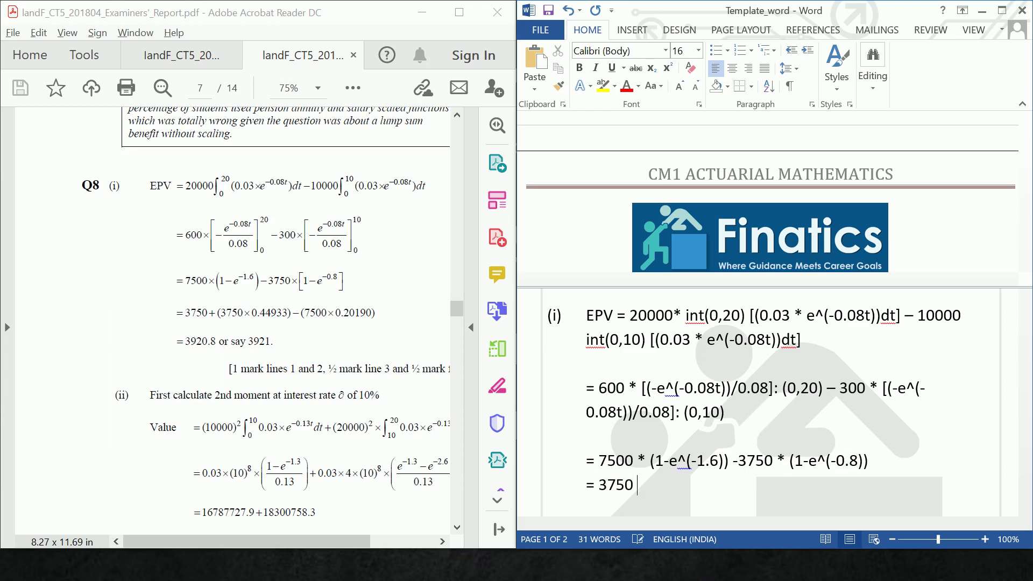
{"action": "type", "text": "3750 *0."}
{"action": "type", "text": "449"}
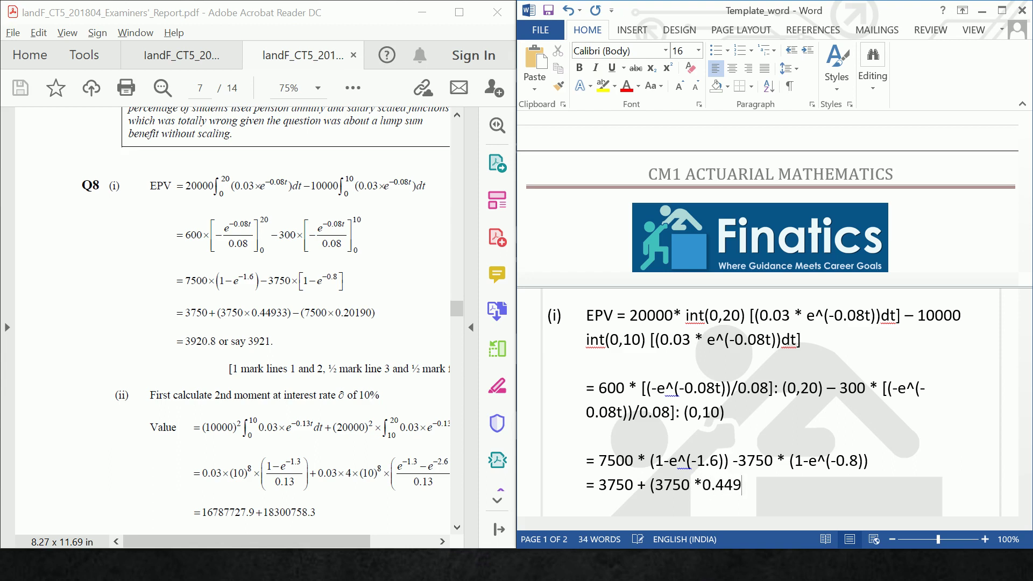
{"action": "type", "text": "3"}
{"action": "type", "text": "3"}
{"action": "type", "text": ") - "}
{"action": "type", "text": "(6500"}
{"action": "key", "text": "BackSpace"}
{"action": "key", "text": "BackSpace"}
{"action": "key", "text": "BackSpace"}
{"action": "key", "text": "BackSpace"}
{"action": "type", "text": "7500 * "}
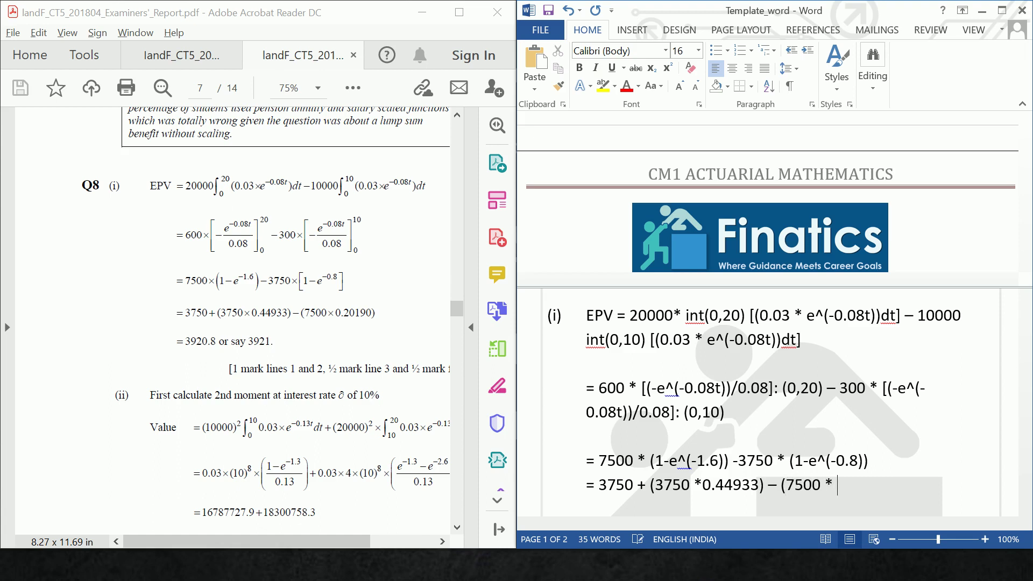
{"action": "type", "text": "0.2"}
{"action": "type", "text": "0190) "}
{"action": "type", "text": "= 3920"}
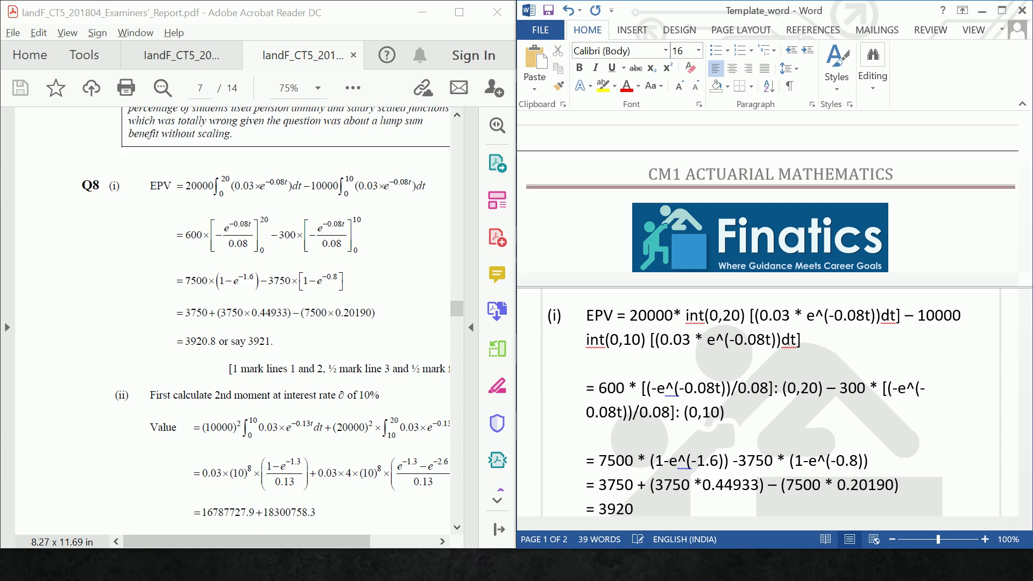
{"action": "type", "text": ".8"}
Step: Start part (ii) Variance with an unnumbered line reading EPV ^2 =
{"action": "key", "text": "Return"}
{"action": "key", "text": "Return"}
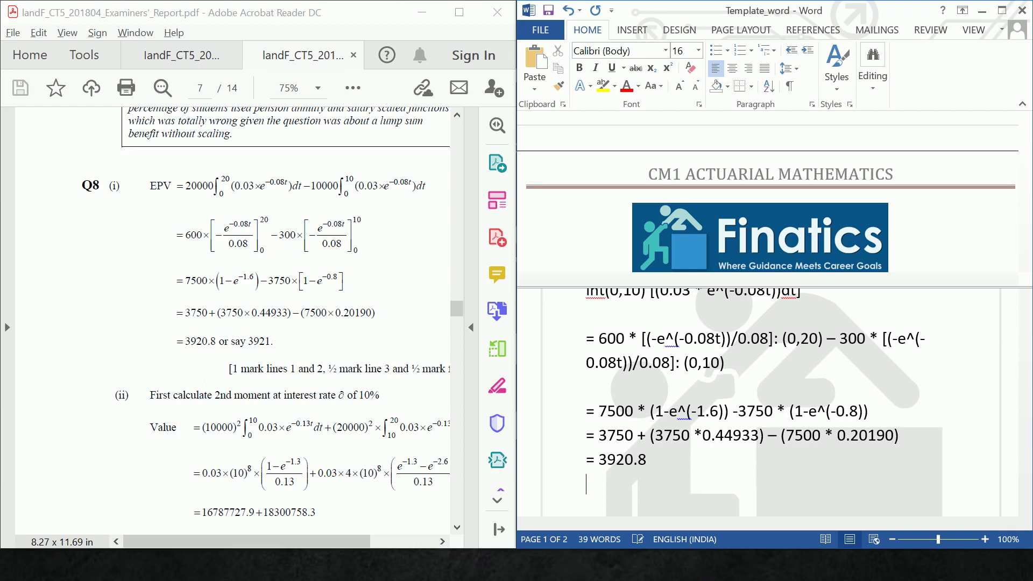
{"action": "scroll", "coordinate": [528, 484], "scroll_direction": "down", "scroll_amount": 1}
{"action": "type", "text": "(i"}
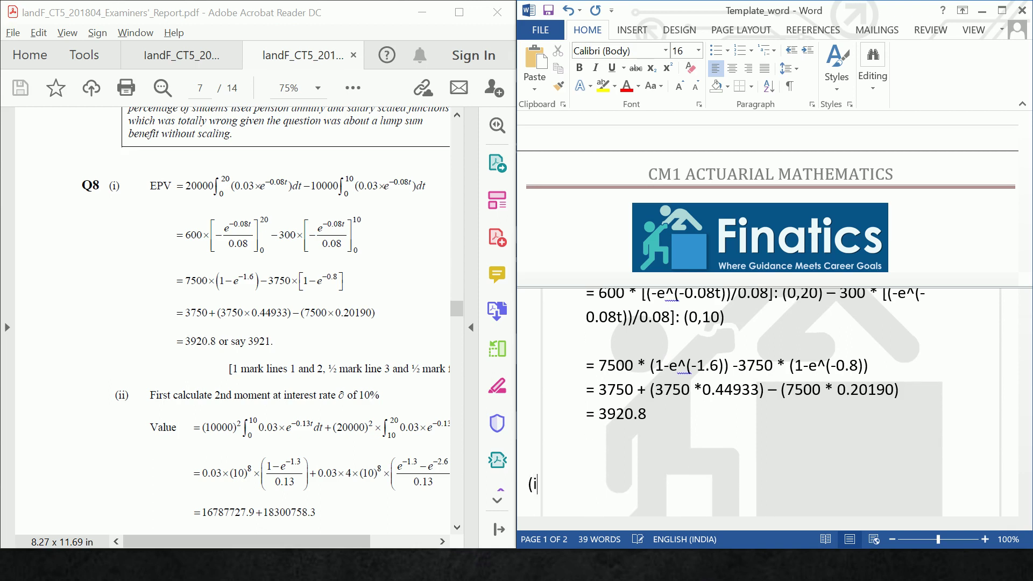
{"action": "type", "text": "i)"}
{"action": "key", "text": "Tab"}
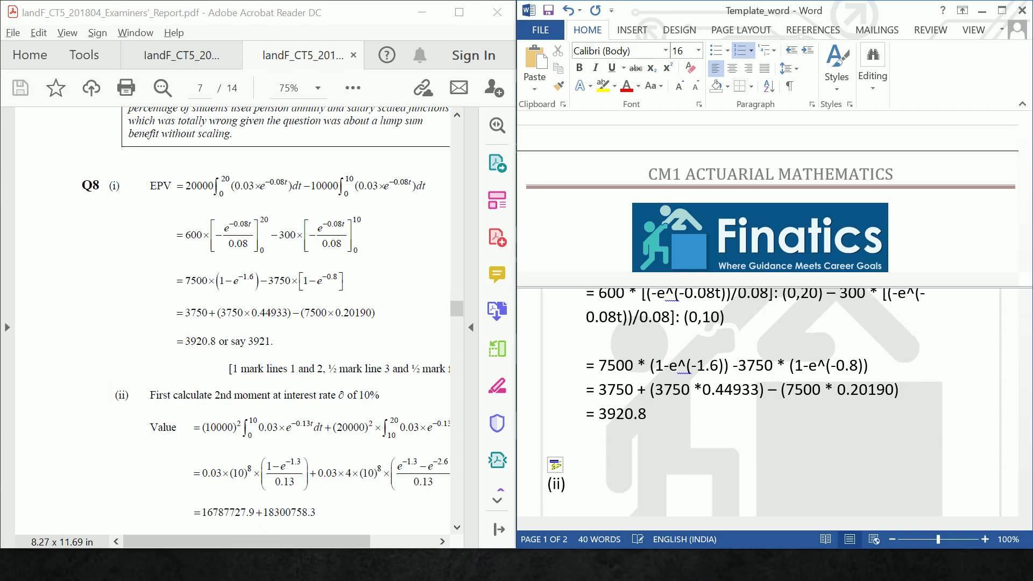
{"action": "type", "text": "Variance"}
{"action": "key", "text": "Return"}
{"action": "key", "text": "BackSpace"}
{"action": "type", "text": "EP"}
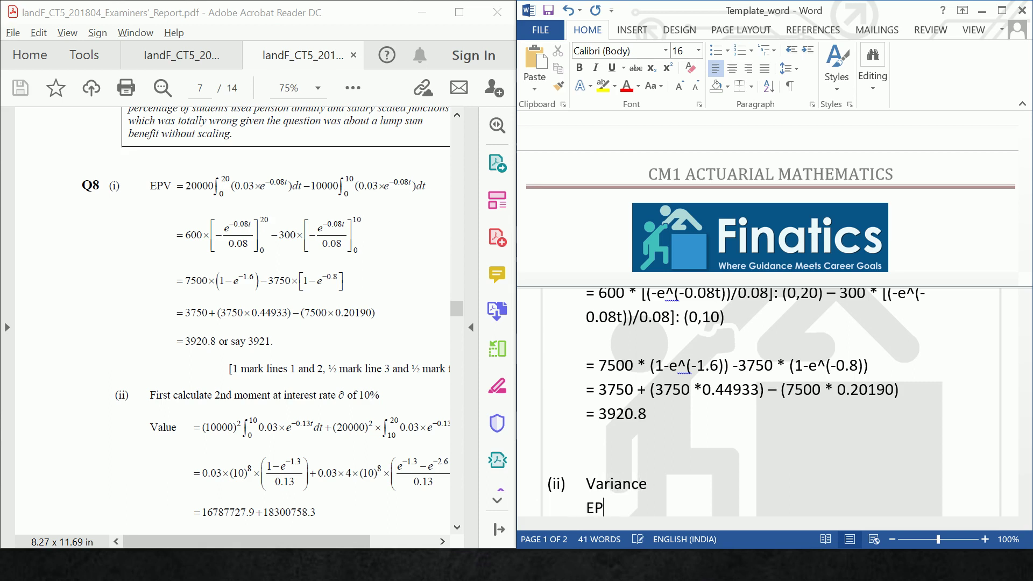
{"action": "type", "text": "V ^2 ="}
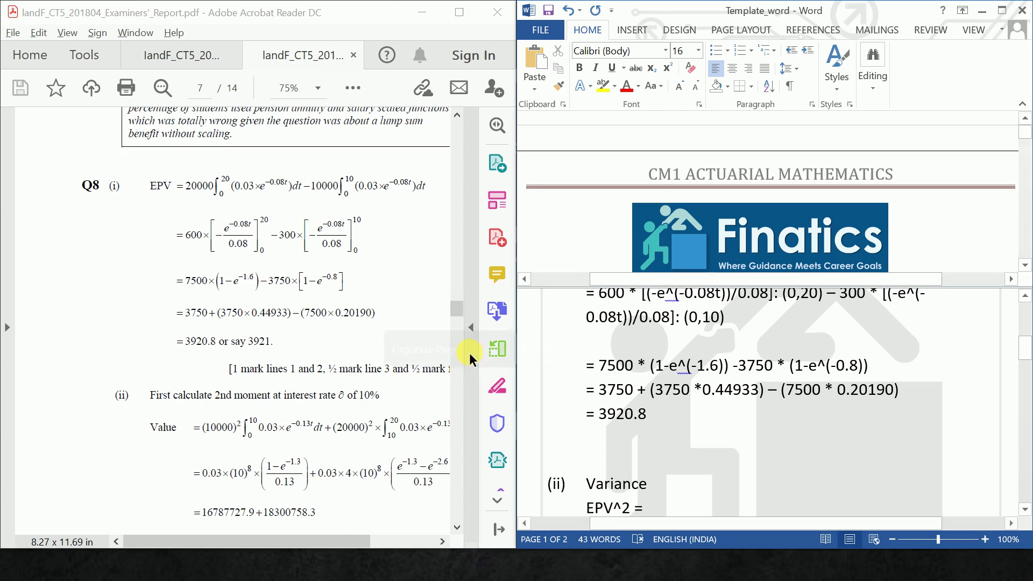
Step: Paste the EPV integral expression after EPV^2 =
{"action": "left_click_drag", "start_coordinate": [1024, 359], "coordinate": [1025, 346]}
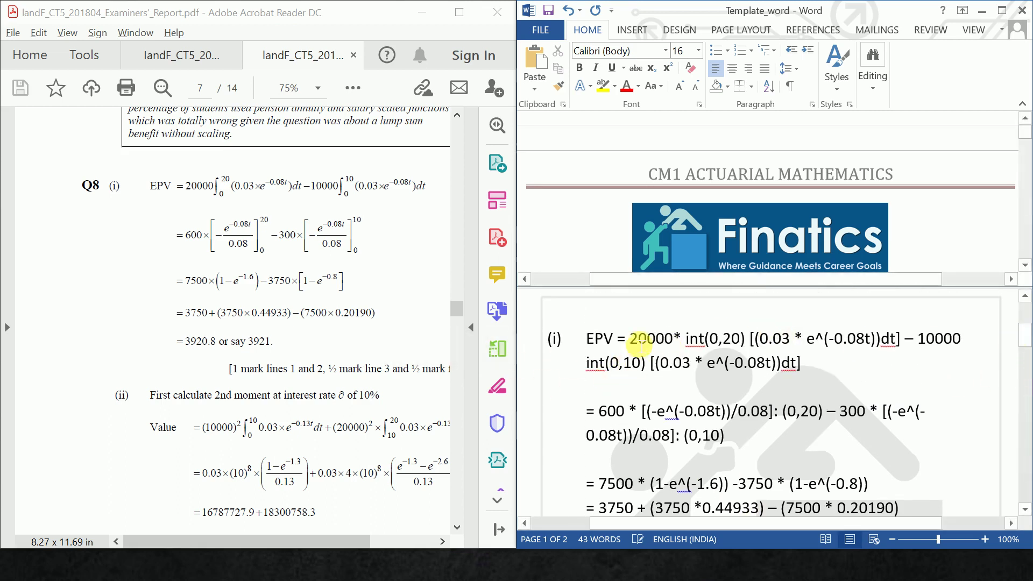
{"action": "left_click_drag", "start_coordinate": [630, 338], "coordinate": [818, 373]}
{"action": "key", "text": "ctrl+c"}
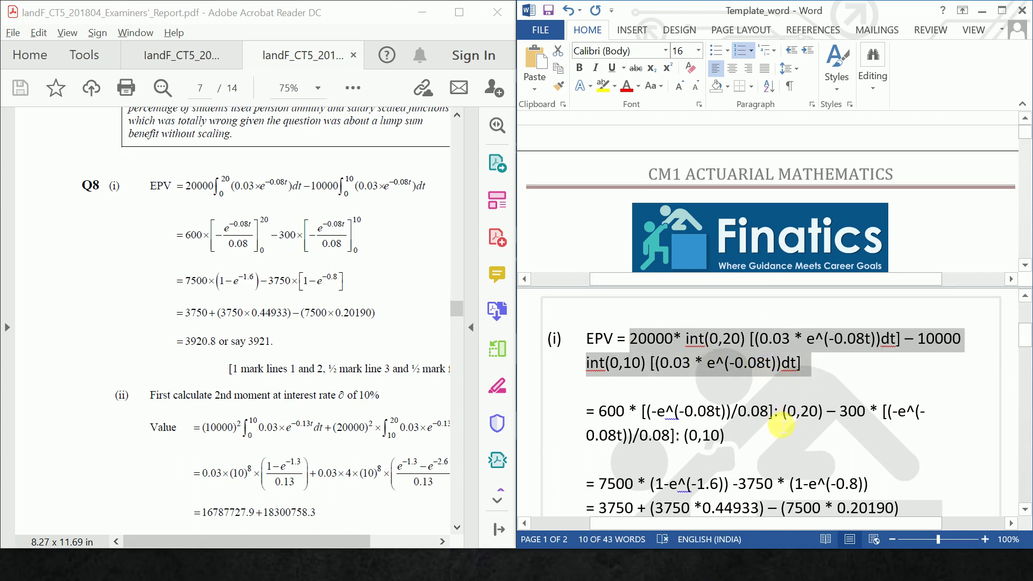
{"action": "left_click", "coordinate": [729, 465]}
{"action": "scroll", "coordinate": [729, 465], "scroll_direction": "down", "scroll_amount": 5}
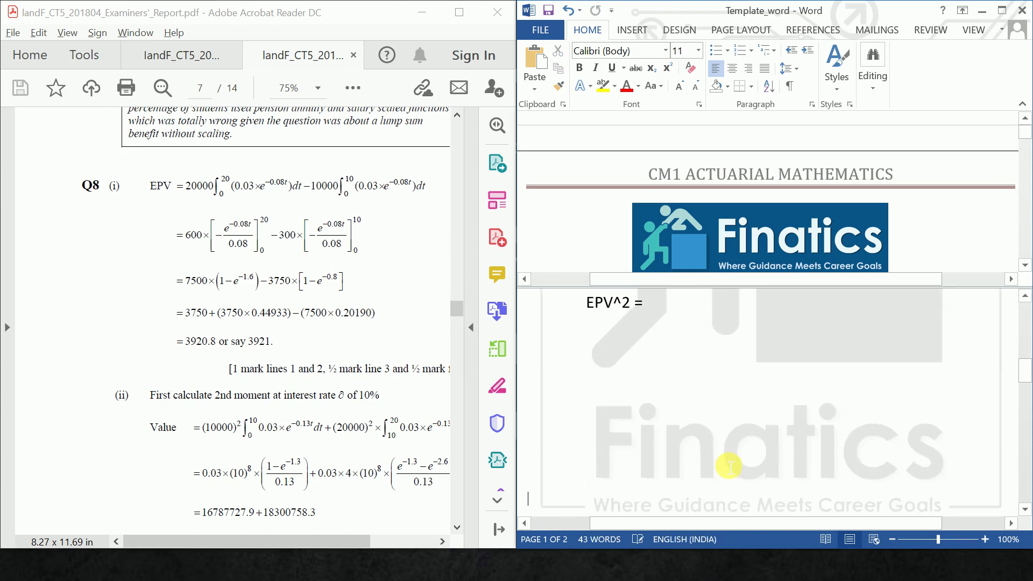
{"action": "scroll", "coordinate": [728, 465], "scroll_direction": "up", "scroll_amount": 2}
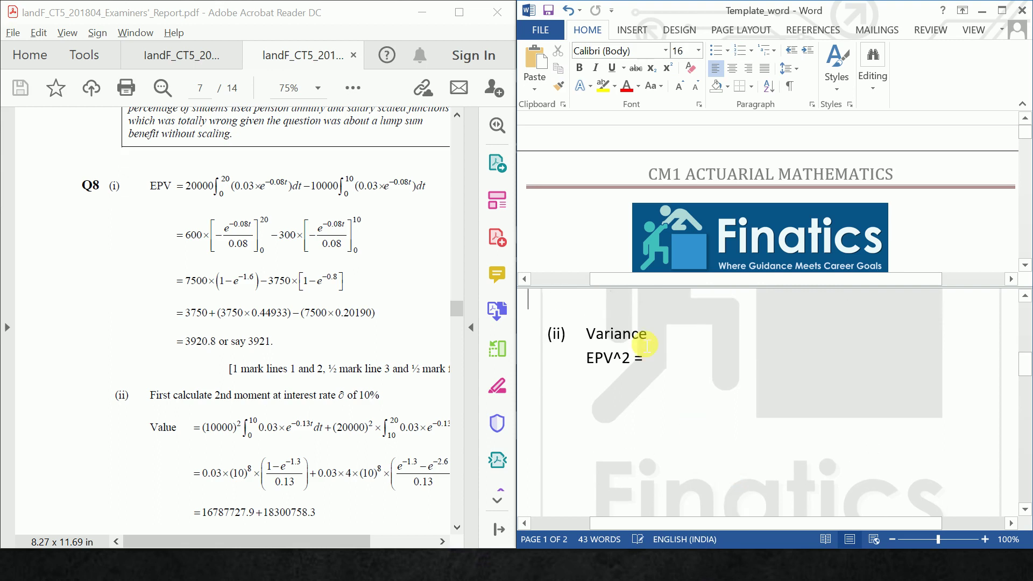
{"action": "left_click", "coordinate": [682, 357]}
{"action": "key", "text": "ctrl+v"}
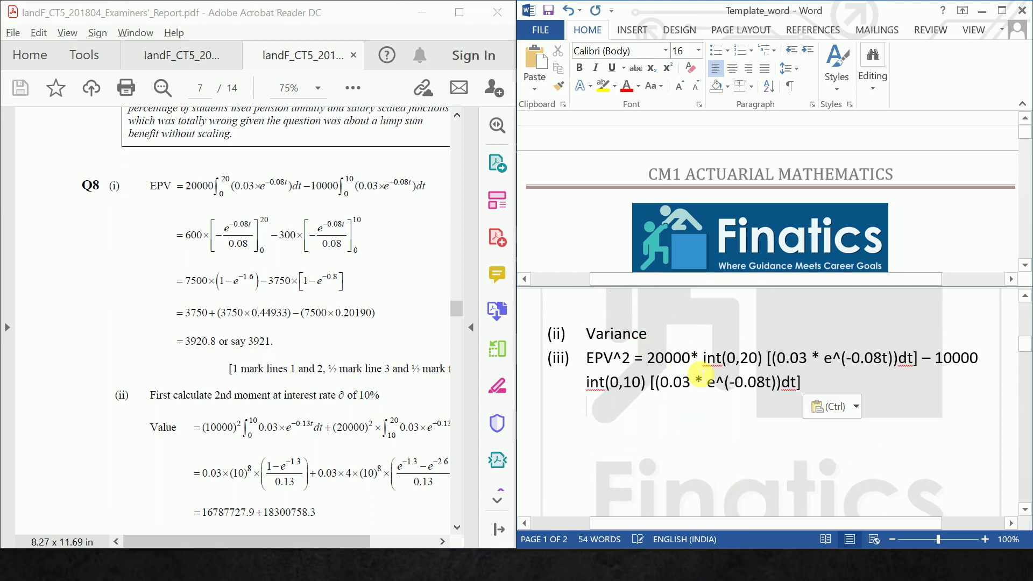
Step: Square the first coefficient as (20000)^2 and change its upper limit to 10
{"action": "left_click", "coordinate": [656, 359]}
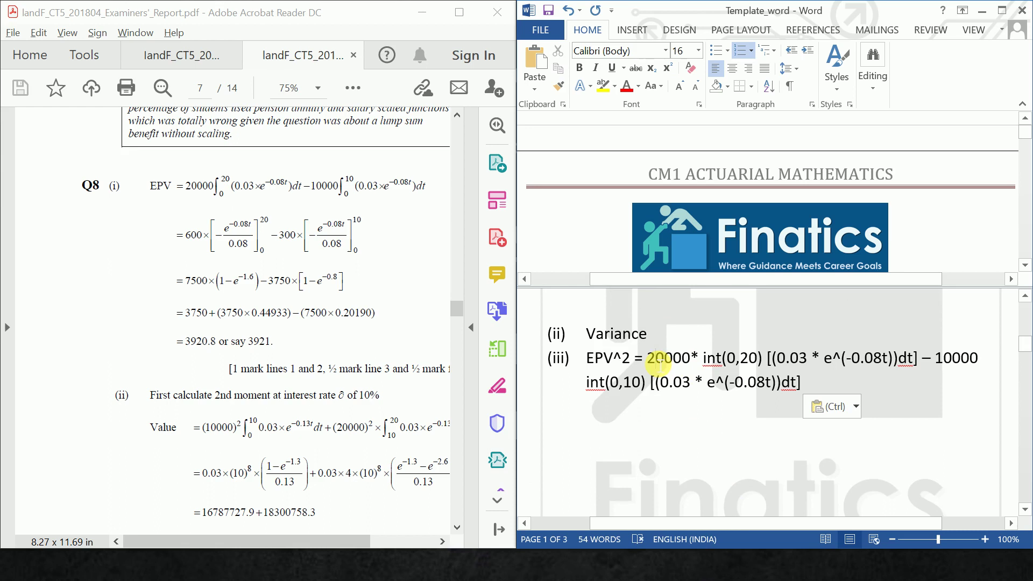
{"action": "type", "text": "("}
{"action": "key", "text": "Right"}
{"action": "key", "text": "Right"}
{"action": "key", "text": "Right"}
{"action": "key", "text": "Right"}
{"action": "key", "text": "Right"}
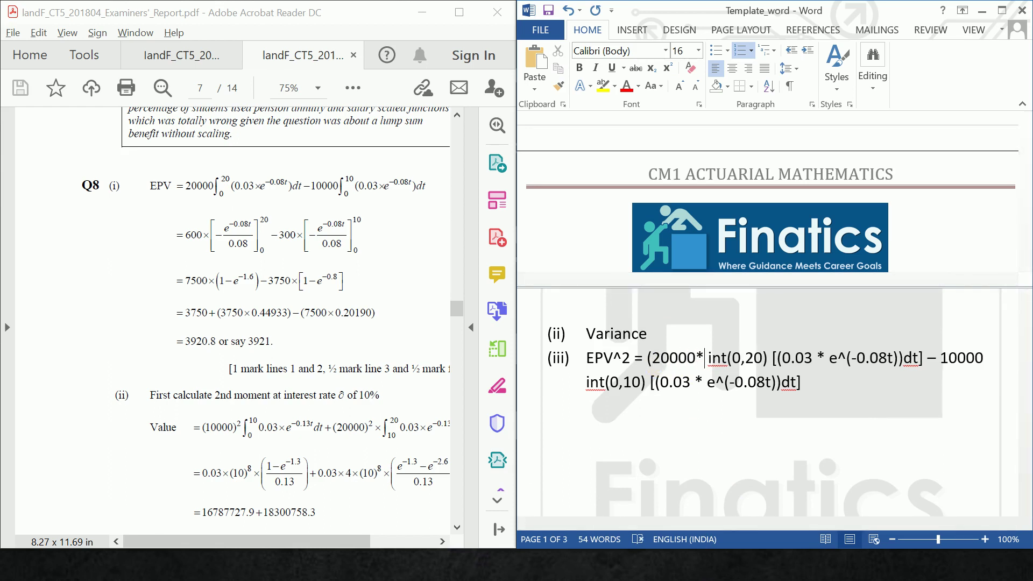
{"action": "type", "text": ")^2"}
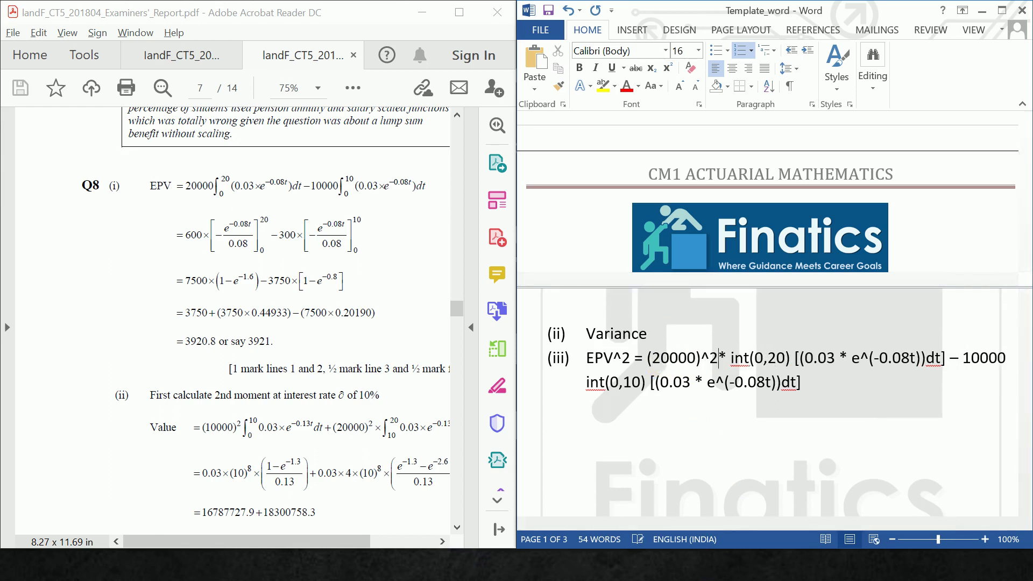
{"action": "left_click", "coordinate": [766, 361]}
{"action": "left_click", "coordinate": [458, 525]}
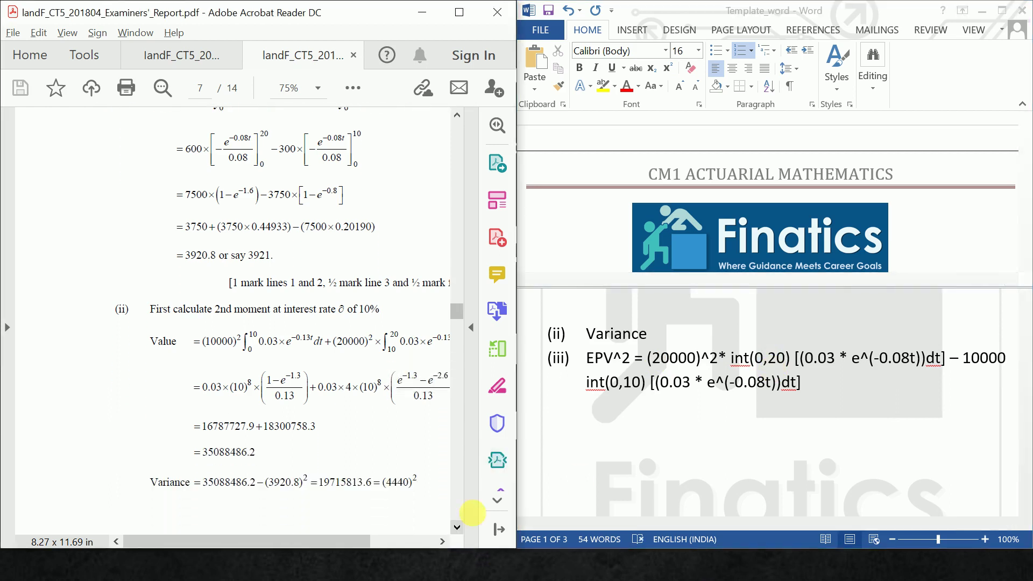
{"action": "left_click", "coordinate": [776, 353]}
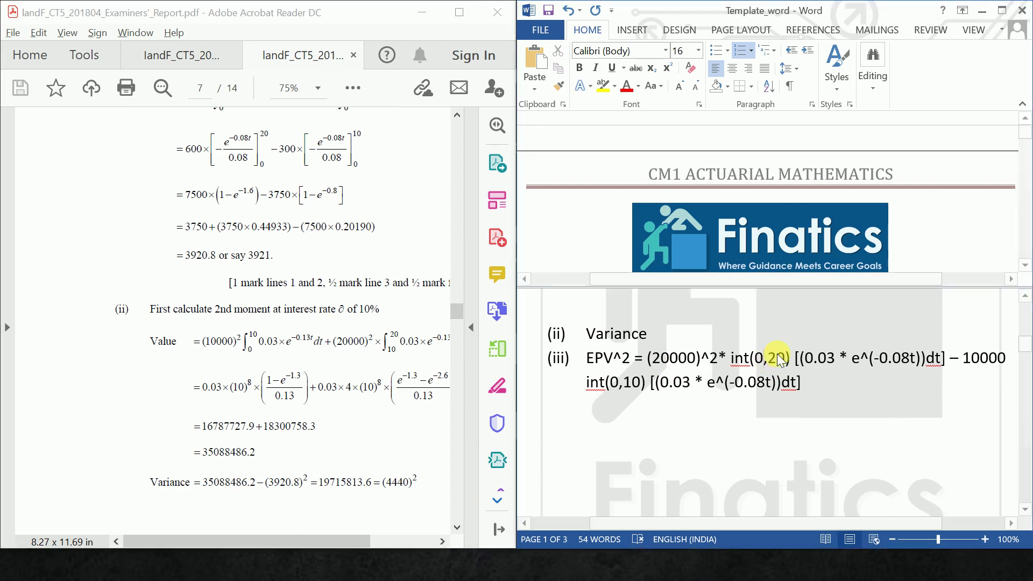
{"action": "key", "text": "BackSpace"}
{"action": "type", "text": "1"}
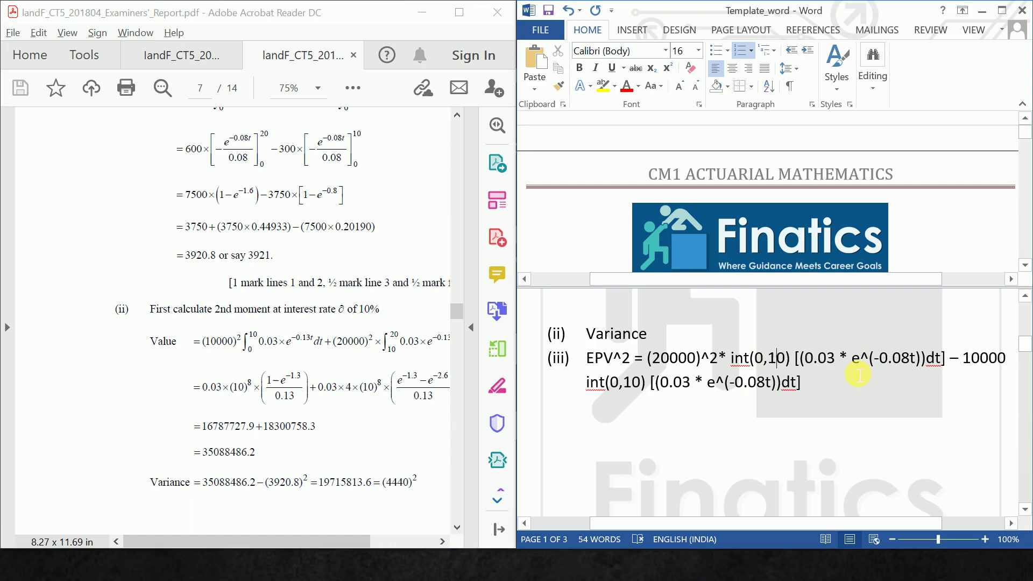
Step: Change the first exponent to -0.13t and the coefficient to (10000)^2
{"action": "left_click", "coordinate": [901, 357]}
{"action": "key", "text": "BackSpace"}
{"action": "type", "text": "1"}
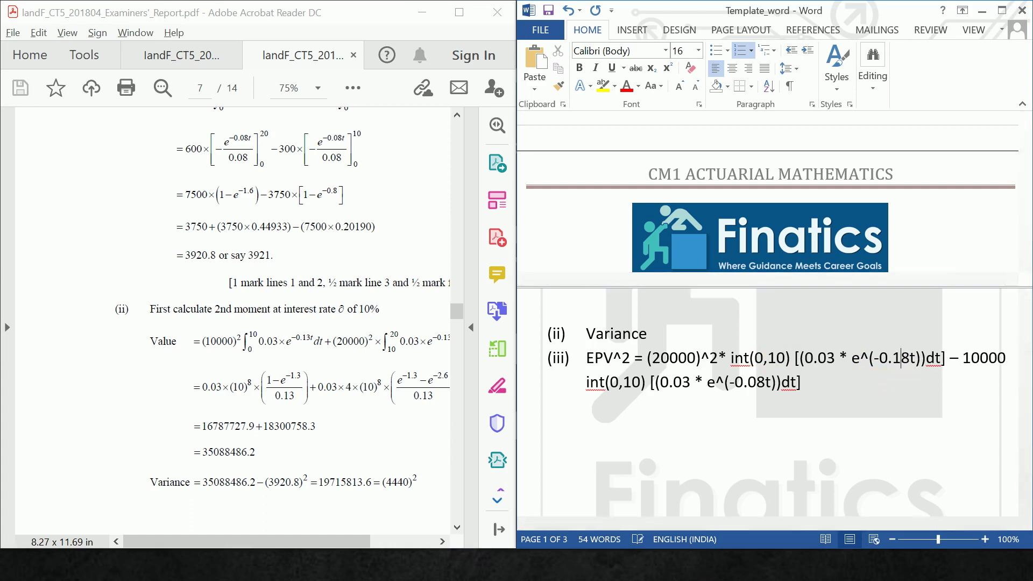
{"action": "key", "text": "Right"}
{"action": "key", "text": "BackSpace"}
{"action": "type", "text": "3"}
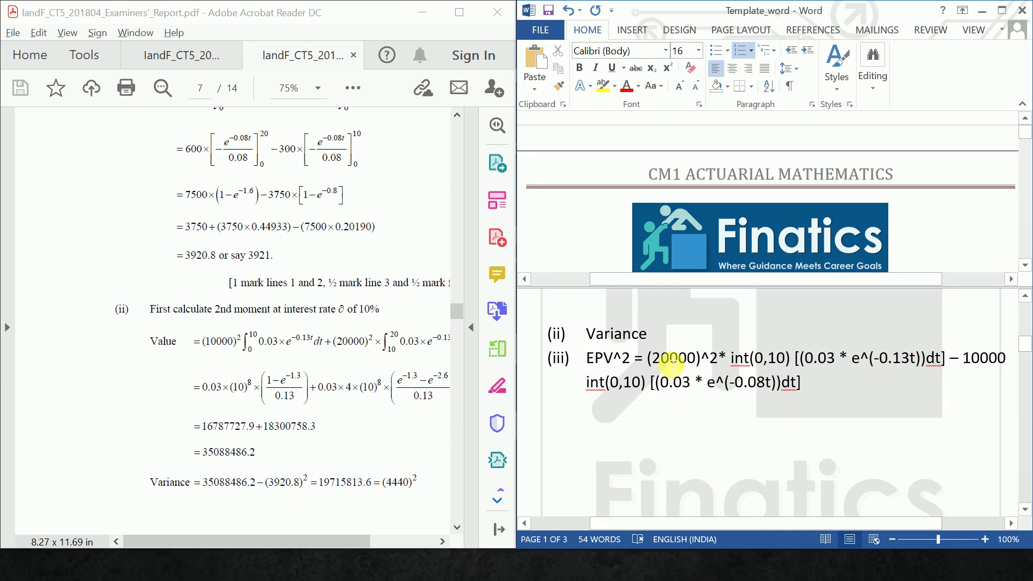
{"action": "left_click", "coordinate": [662, 358]}
{"action": "key", "text": "BackSpace"}
{"action": "type", "text": "1"}
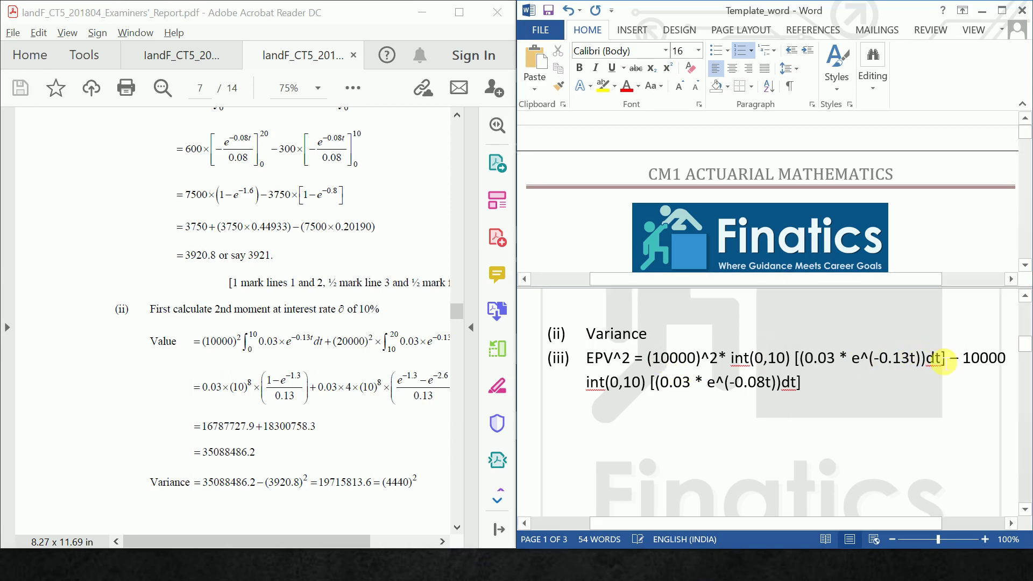
Step: Turn the trailing - 10000 into + (20000)^2 *
{"action": "left_click", "coordinate": [959, 360]}
{"action": "key", "text": "BackSpace"}
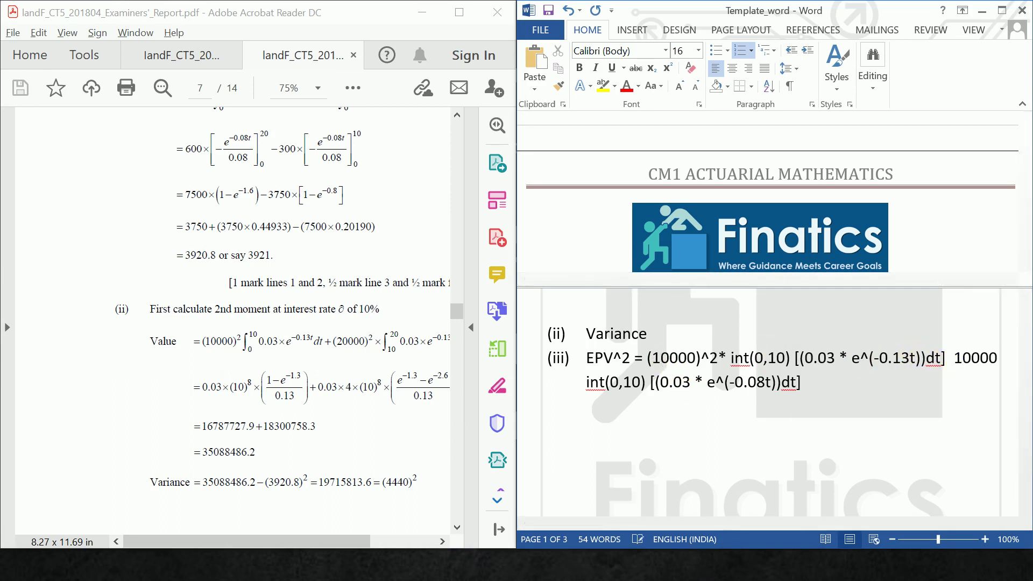
{"action": "type", "text": "+"}
{"action": "key", "text": "Right"}
{"action": "key", "text": "Delete"}
{"action": "type", "text": "2"}
{"action": "key", "text": "Left"}
{"action": "type", "text": "("}
{"action": "key", "text": "Right"}
{"action": "key", "text": "Right"}
{"action": "key", "text": "Right"}
{"action": "key", "text": "Right"}
{"action": "key", "text": "Right"}
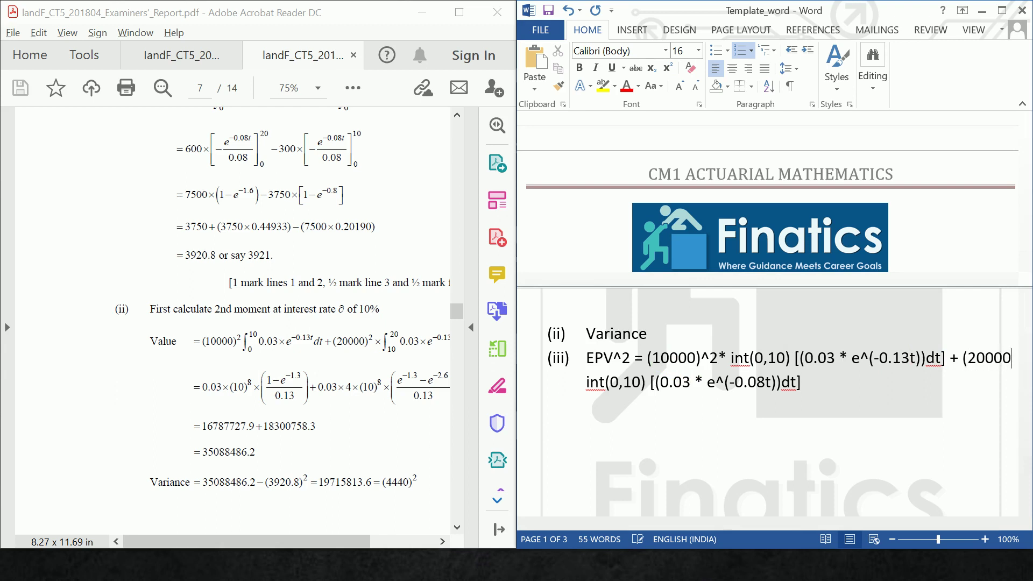
{"action": "type", "text": ")^2"}
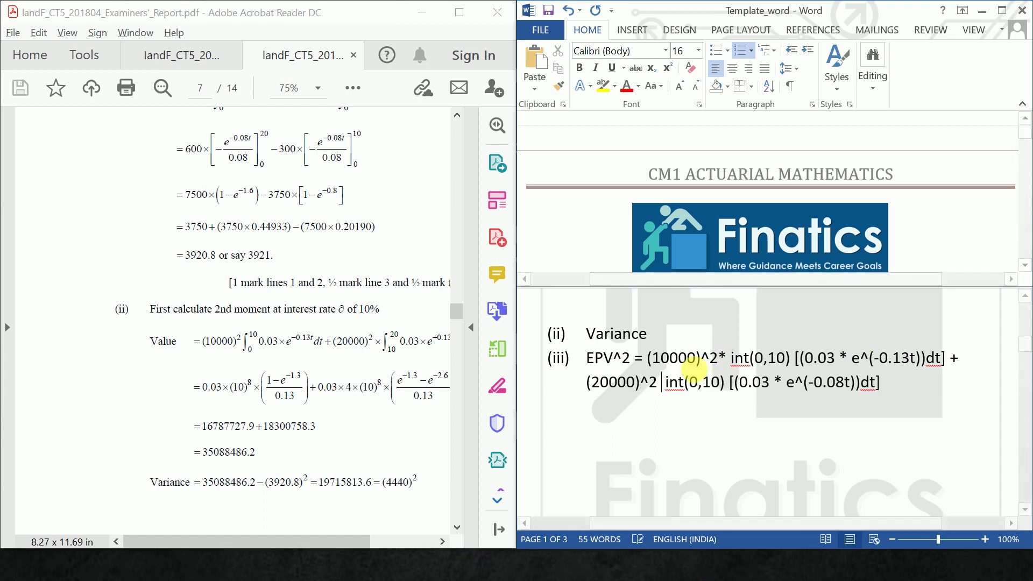
{"action": "type", "text": " *"}
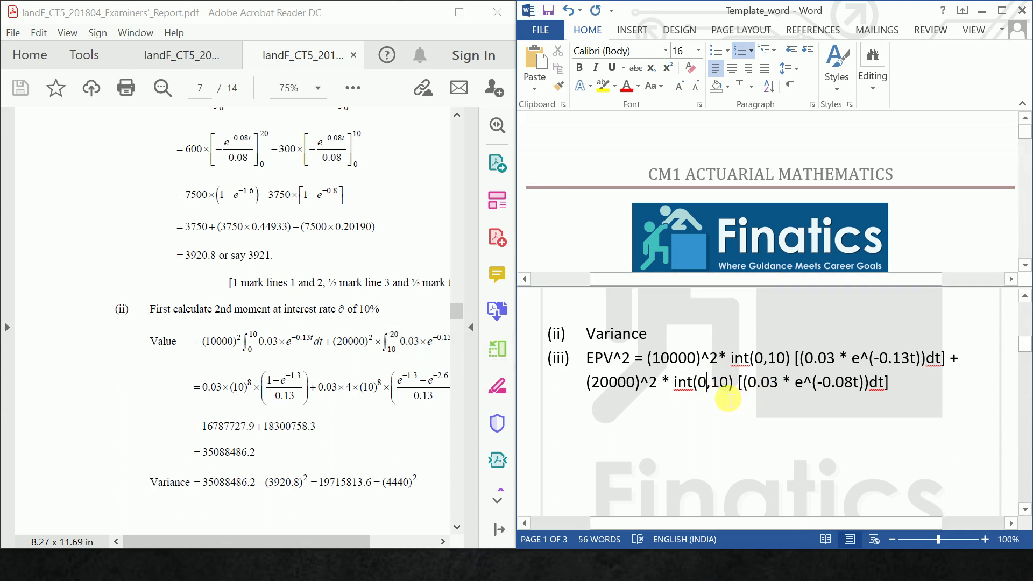
Step: Set the second integral's limits to int(10,20)
{"action": "key", "text": "Left"}
{"action": "type", "text": "1"}
{"action": "key", "text": "Right"}
{"action": "key", "text": "Right"}
{"action": "key", "text": "Right"}
{"action": "key", "text": "BackSpace"}
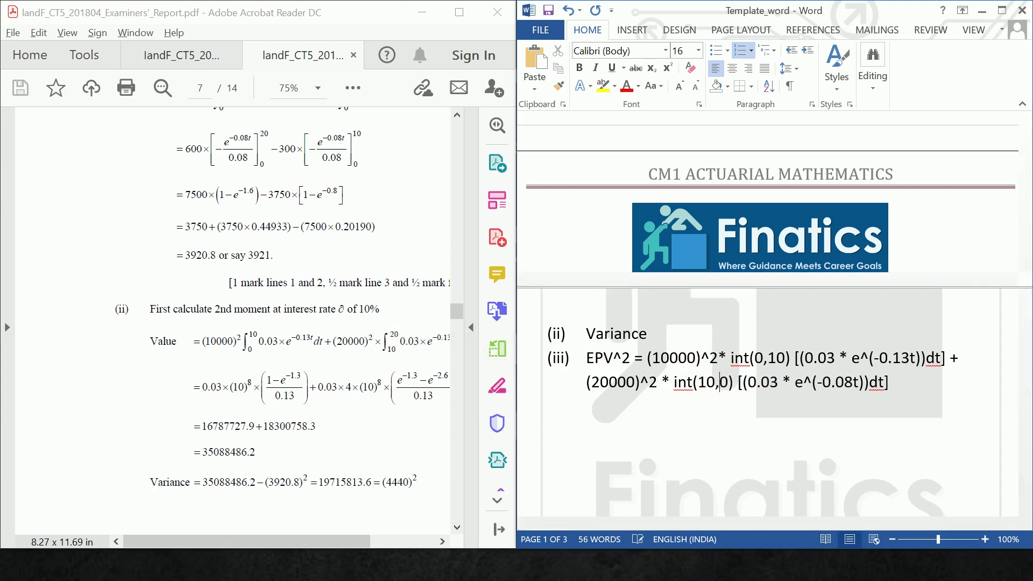
{"action": "type", "text": "2"}
{"action": "key", "text": "BackSpace"}
{"action": "type", "text": "2"}
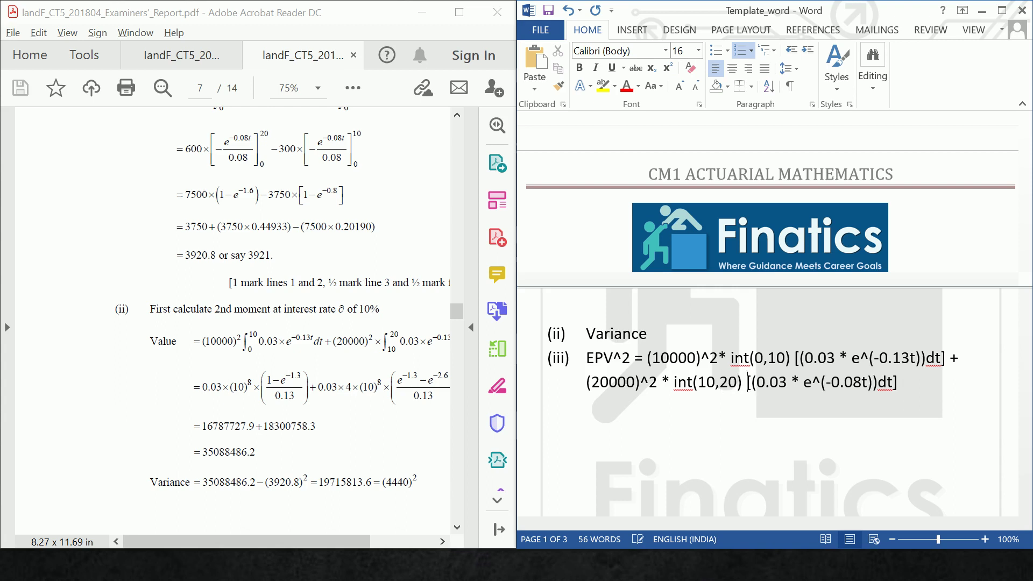
Step: Change the second integral's exponent from -0.08t to -0.13t
{"action": "left_click", "coordinate": [260, 543]}
{"action": "left_click_drag", "start_coordinate": [259, 542], "coordinate": [289, 547]}
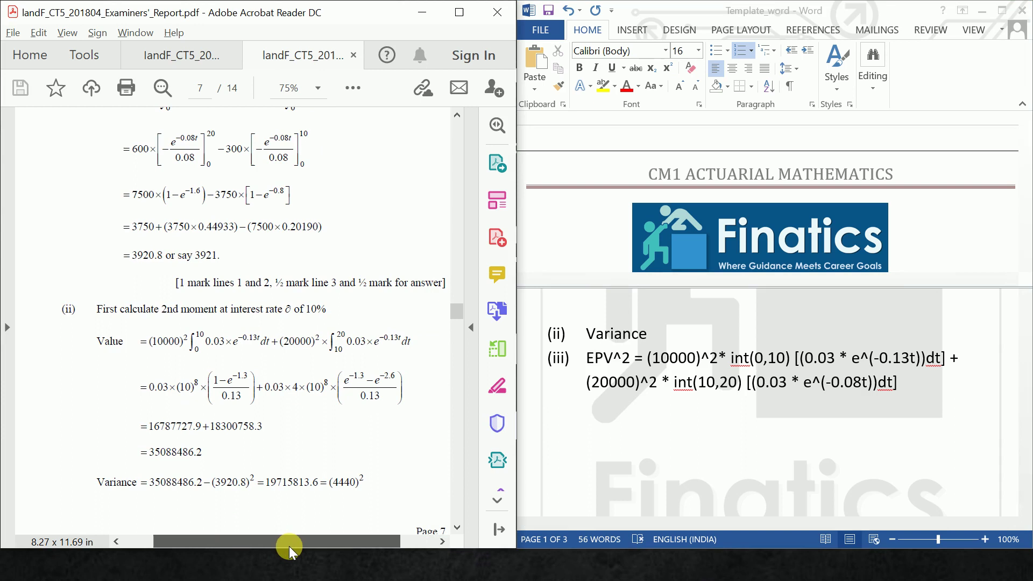
{"action": "left_click", "coordinate": [842, 383]}
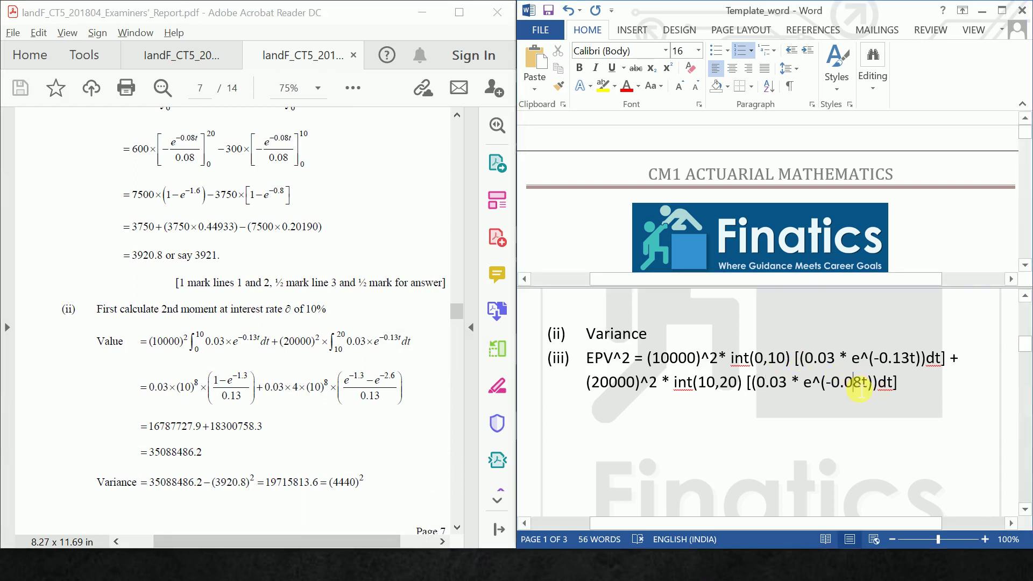
{"action": "key", "text": "BackSpace"}
{"action": "type", "text": "1"}
{"action": "key", "text": "Delete"}
{"action": "type", "text": "3"}
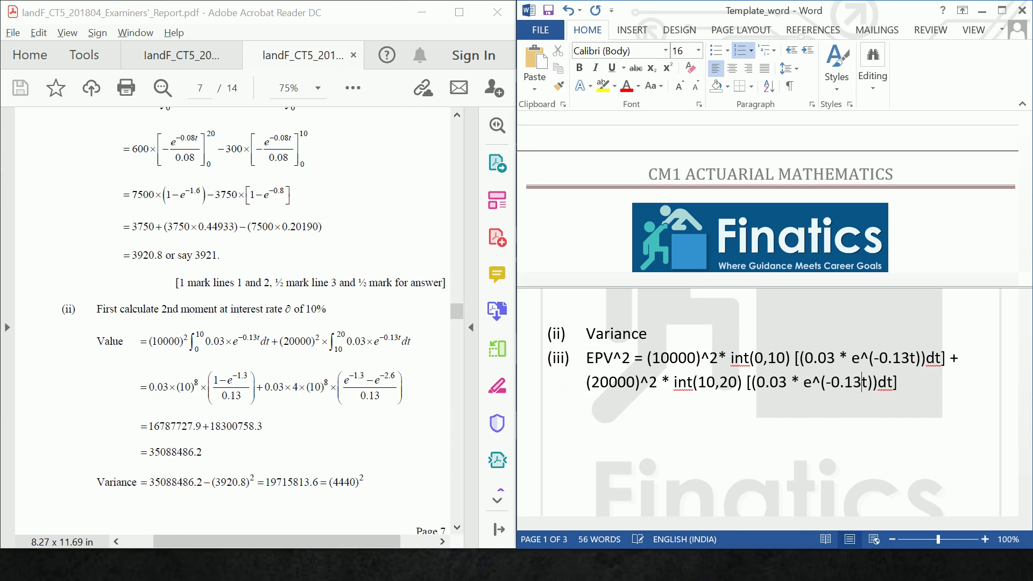
Step: Remove the stray (iii) number from the formula line and start a new line
{"action": "left_click", "coordinate": [925, 402]}
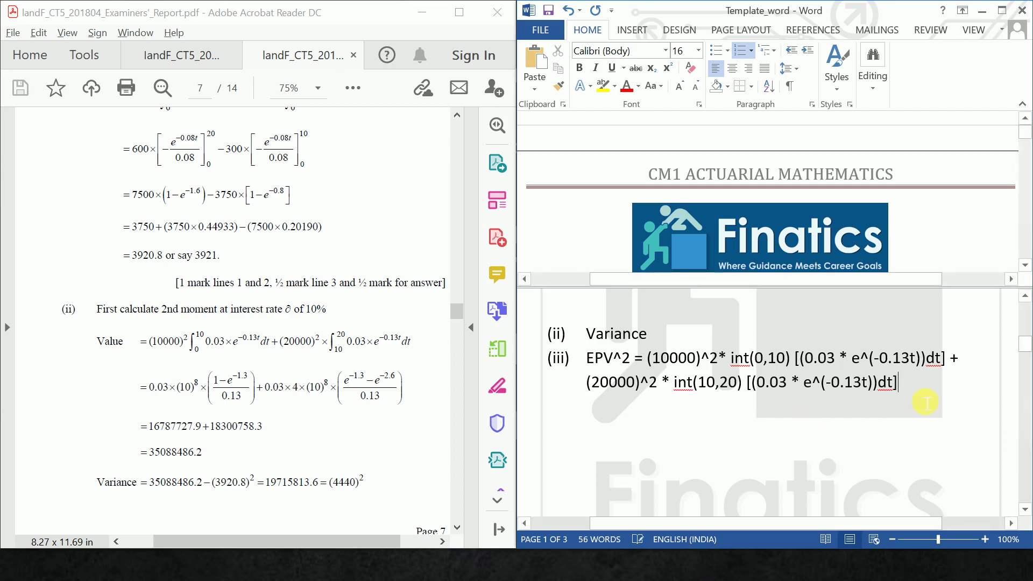
{"action": "left_click", "coordinate": [570, 366]}
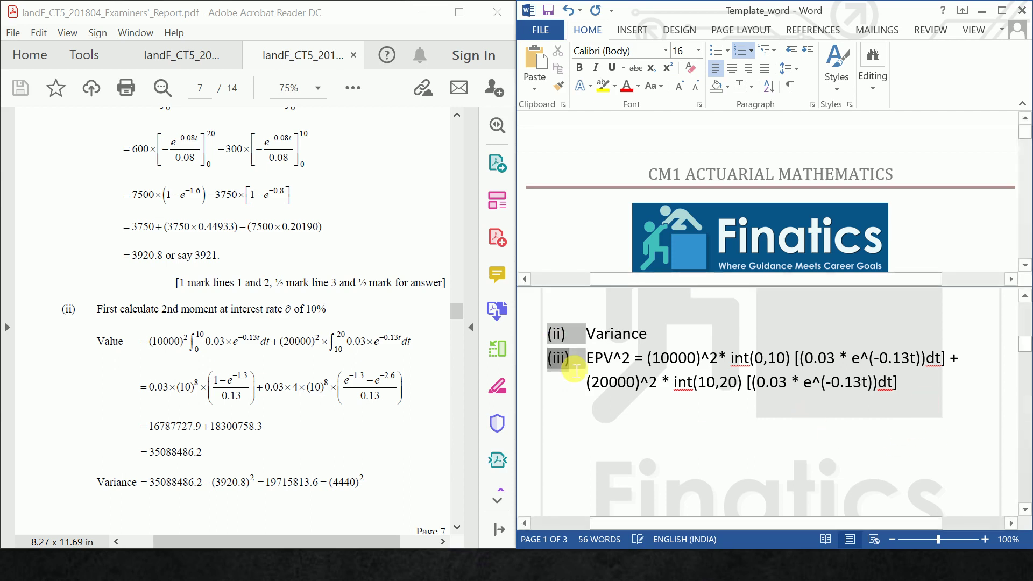
{"action": "left_click", "coordinate": [578, 360]}
{"action": "key", "text": "BackSpace"}
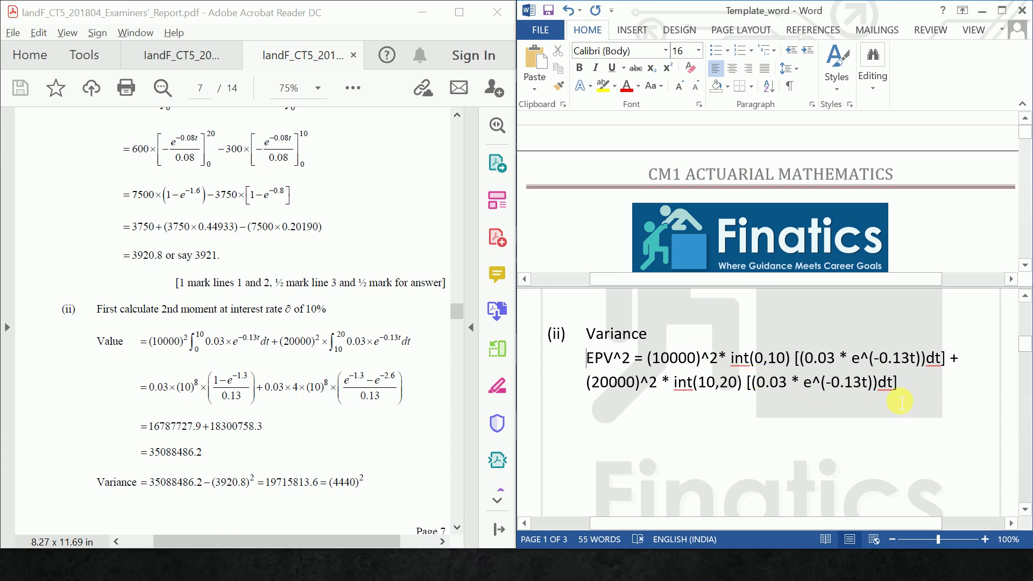
{"action": "left_click", "coordinate": [901, 402]}
{"action": "key", "text": "Return"}
{"action": "key", "text": "Return"}
Step: Type the second-moment working with (1-e^(-1.3))/0.13 and (e^(-1.3) - e^(-2.6))/(0.13), giving 16787727.9 + 18300758.3
{"action": "type", "text": "="}
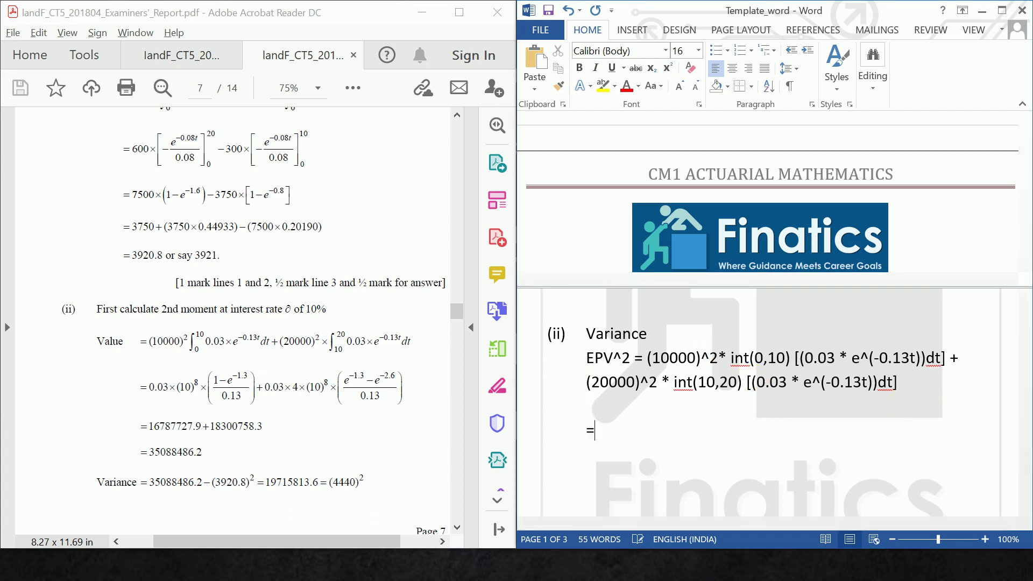
{"action": "type", "text": " 0.03 * (10^8) *"}
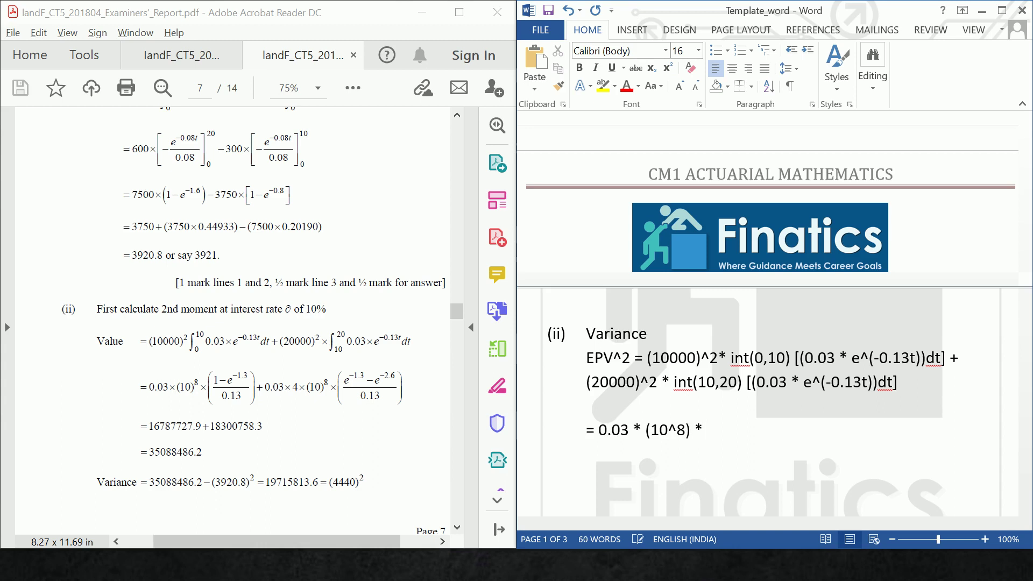
{"action": "type", "text": " ((1-e^(-1.3))"}
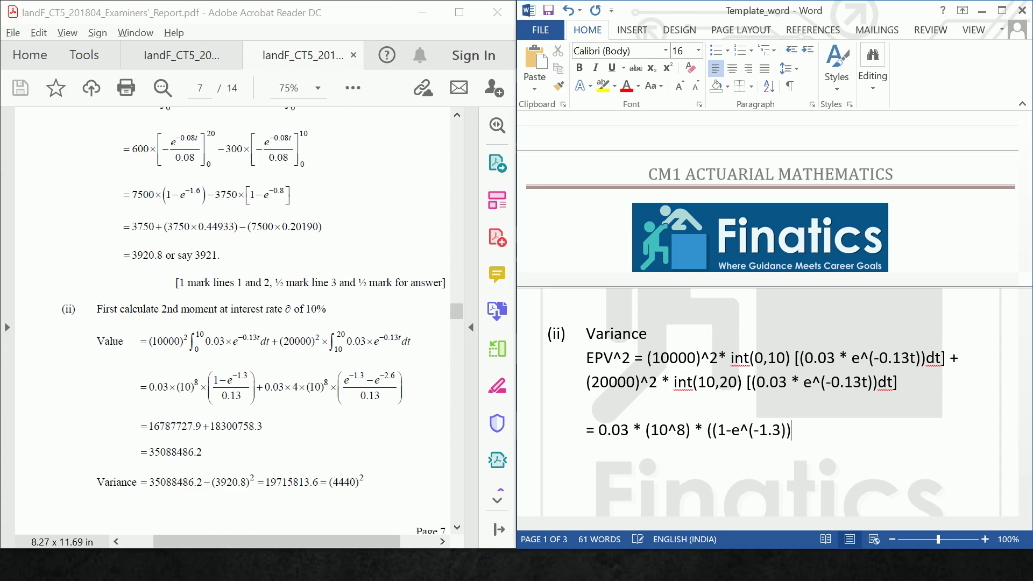
{"action": "type", "text": "/"}
{"action": "type", "text": "(1."}
{"action": "type", "text": "3"}
{"action": "key", "text": "BackSpace"}
{"action": "key", "text": "BackSpace"}
{"action": "key", "text": "BackSpace"}
{"action": "type", "text": "0.13"}
{"action": "key", "text": "Left"}
{"action": "key", "text": "Left"}
{"action": "key", "text": "Left"}
{"action": "key", "text": "BackSpace"}
{"action": "key", "text": "Right"}
{"action": "type", "text": ") + (0.03 "}
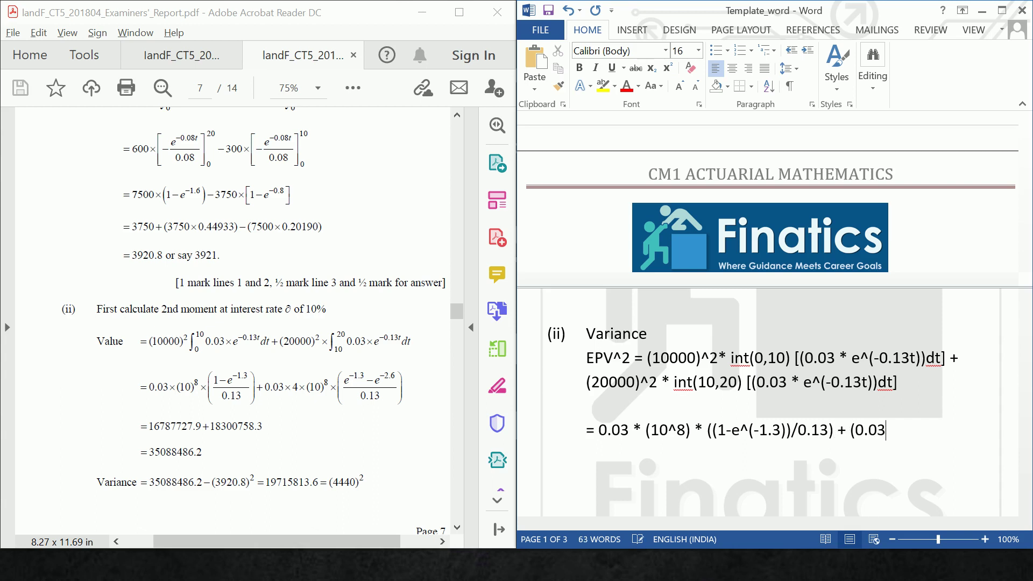
{"action": "type", "text": "* 4 * 10^8 * ((e"}
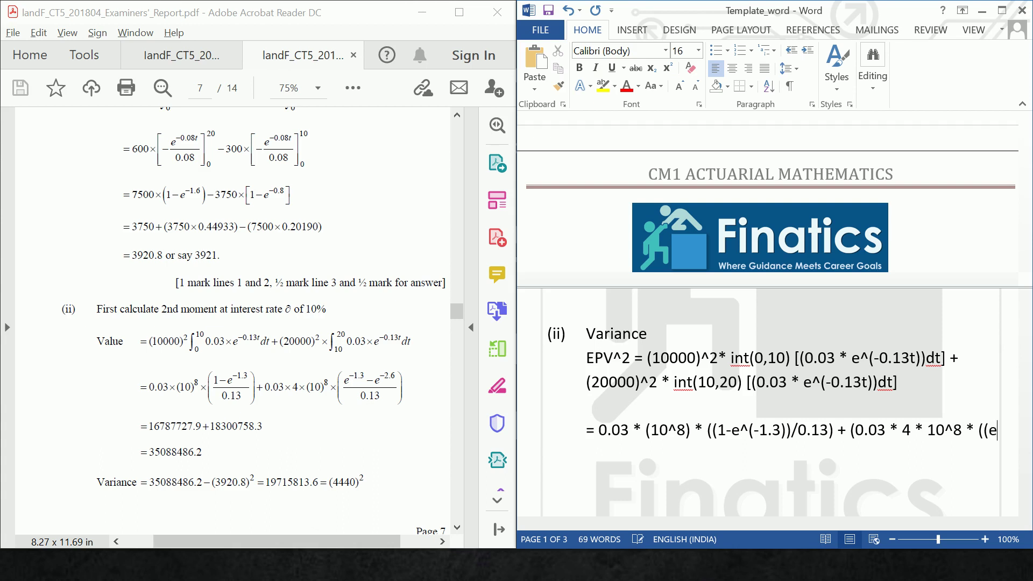
{"action": "type", "text": "^(-1.3"}
{"action": "type", "text": ") - "}
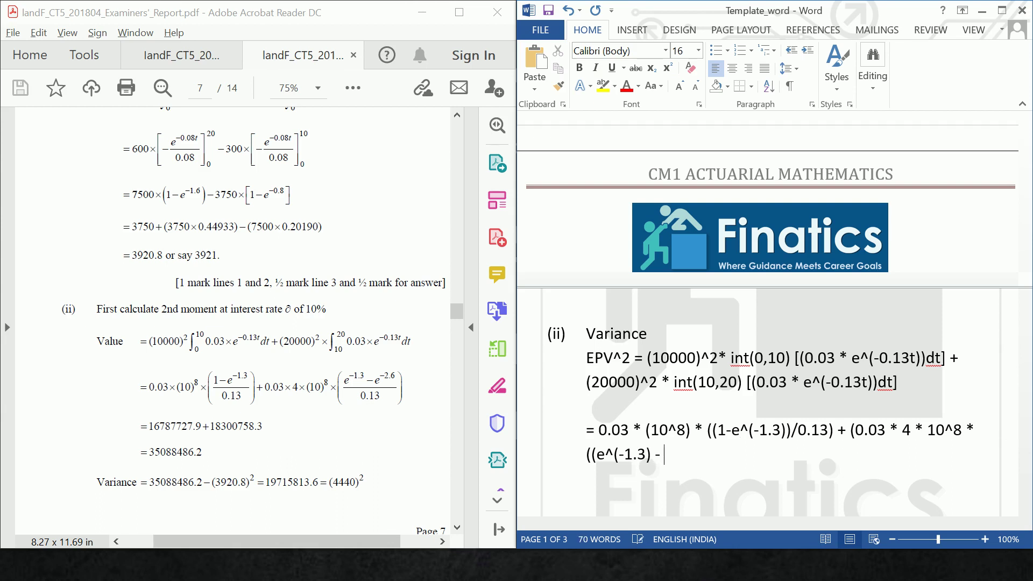
{"action": "type", "text": "e^(-2.6))/(0.13)"}
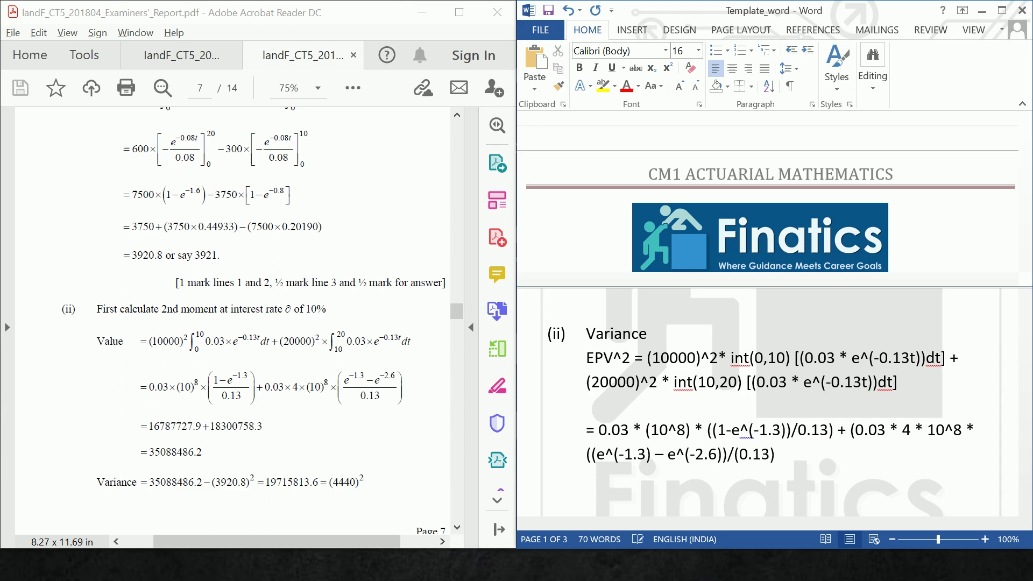
{"action": "type", "text": "= 16787727.9 +"}
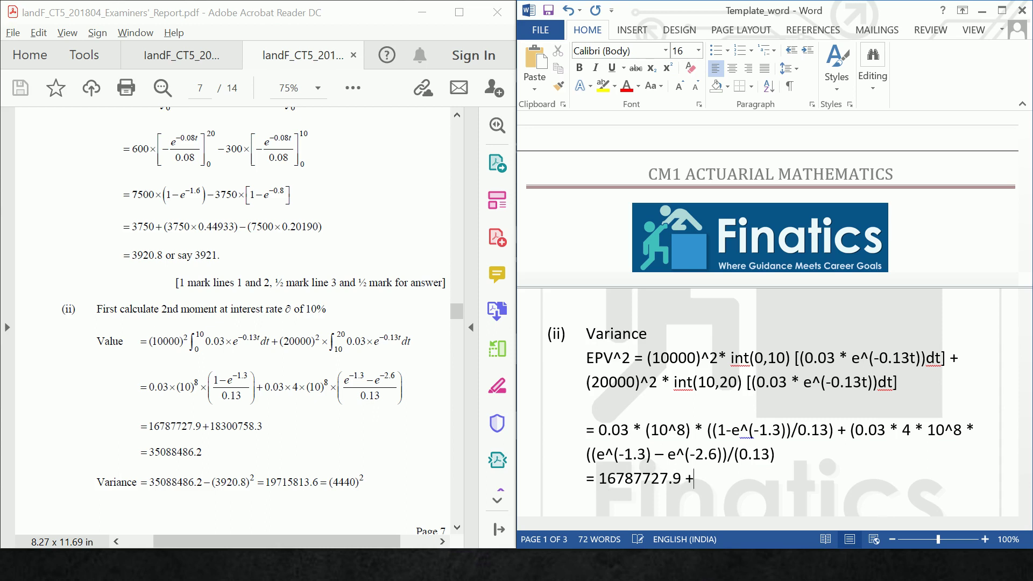
{"action": "type", "text": " 18300758"}
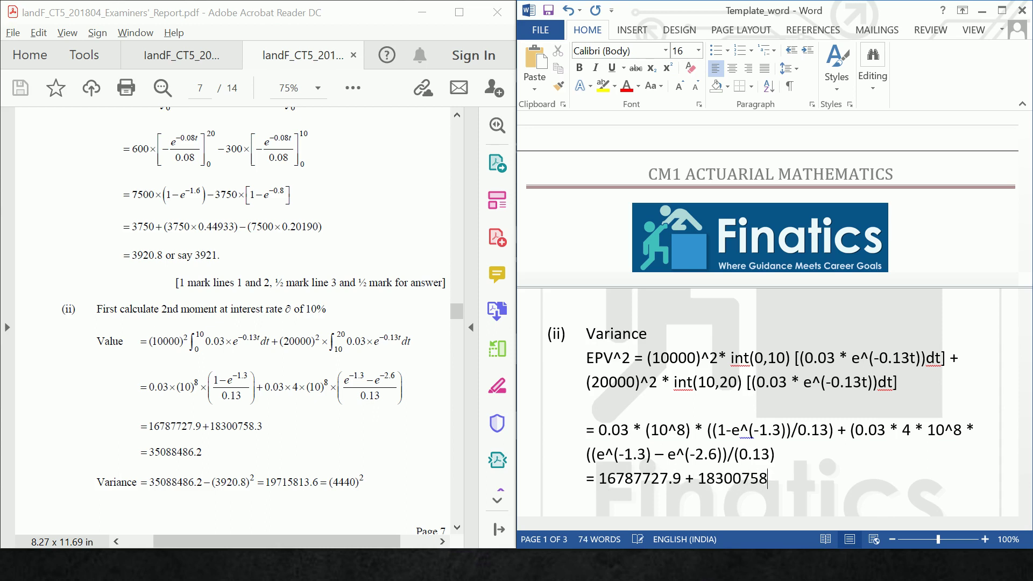
{"action": "type", "text": ".3"}
{"action": "type", "text": "= "}
{"action": "type", "text": "2"}
Step: Complete the second-moment total as 35088486.2
{"action": "key", "text": "BackSpace"}
{"action": "type", "text": "350884"}
{"action": "type", "text": "86"}
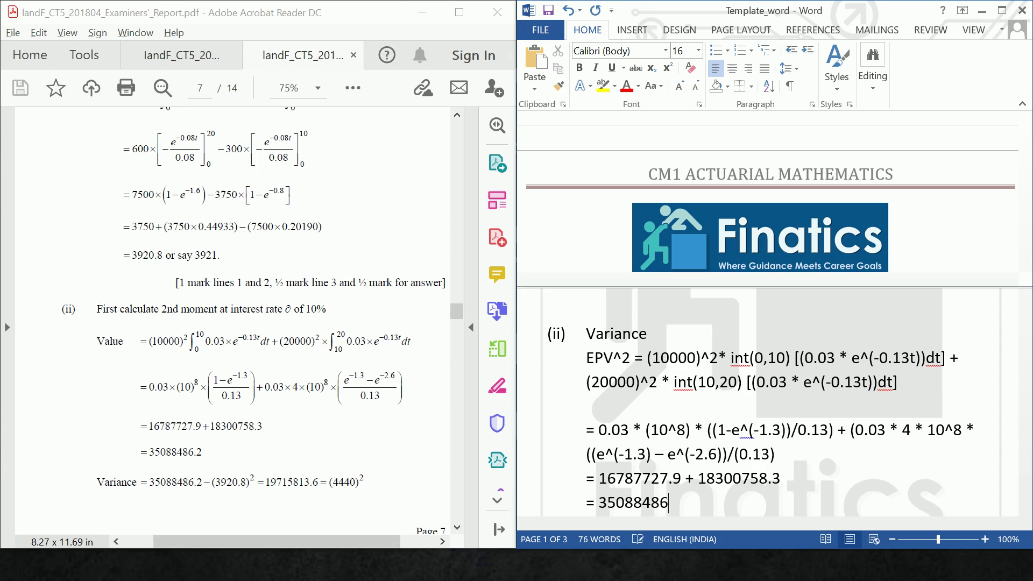
{"action": "type", "text": ".2"}
{"action": "key", "text": "Return"}
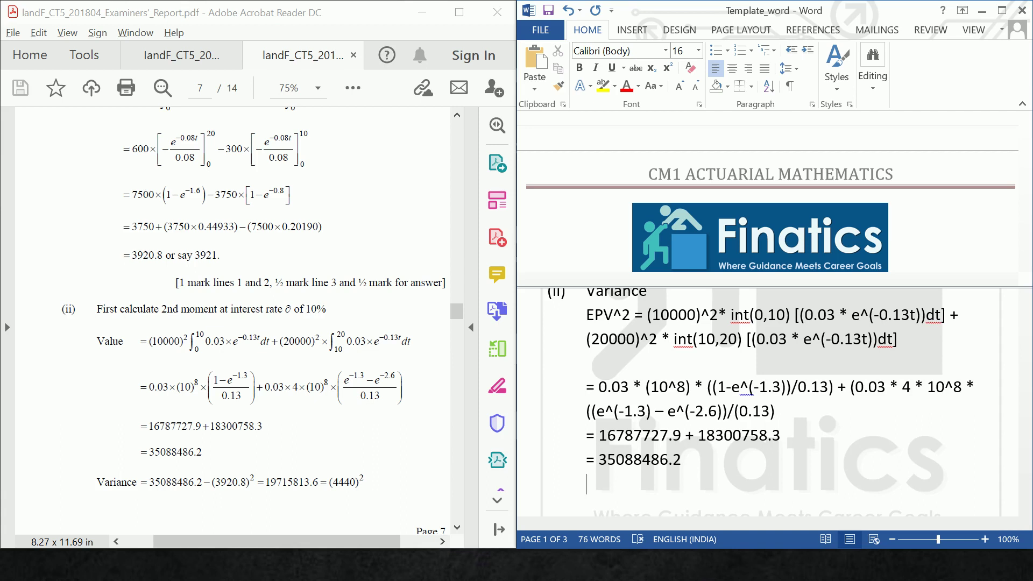
Step: Add Variance = 35088486.2 - (3920.8)^2 = 19715813.6 = (4440)^2
{"action": "type", "text": "Variance ="}
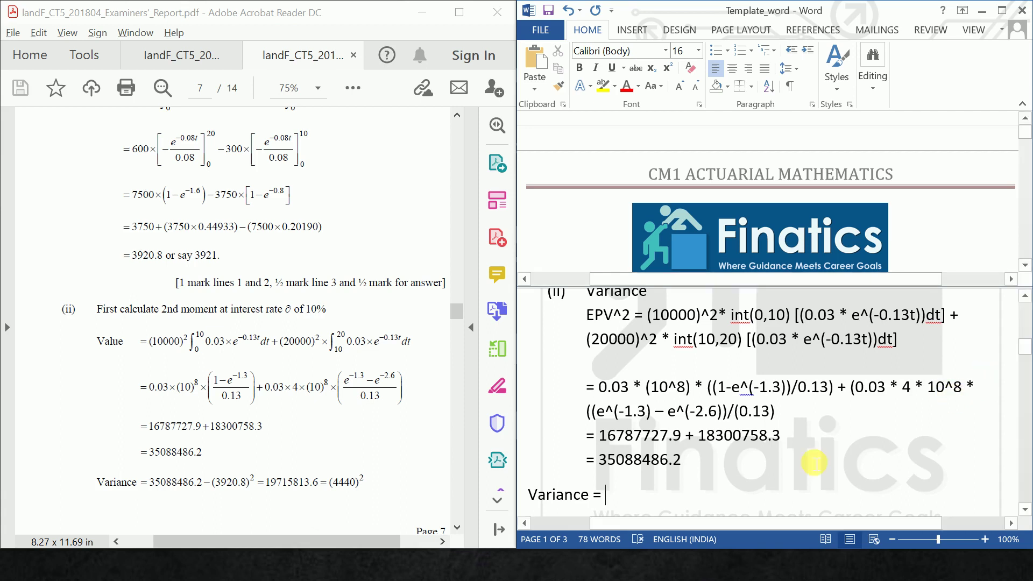
{"action": "left_click_drag", "start_coordinate": [599, 464], "coordinate": [687, 465]}
{"action": "key", "text": "ctrl+c"}
{"action": "left_click", "coordinate": [638, 497]}
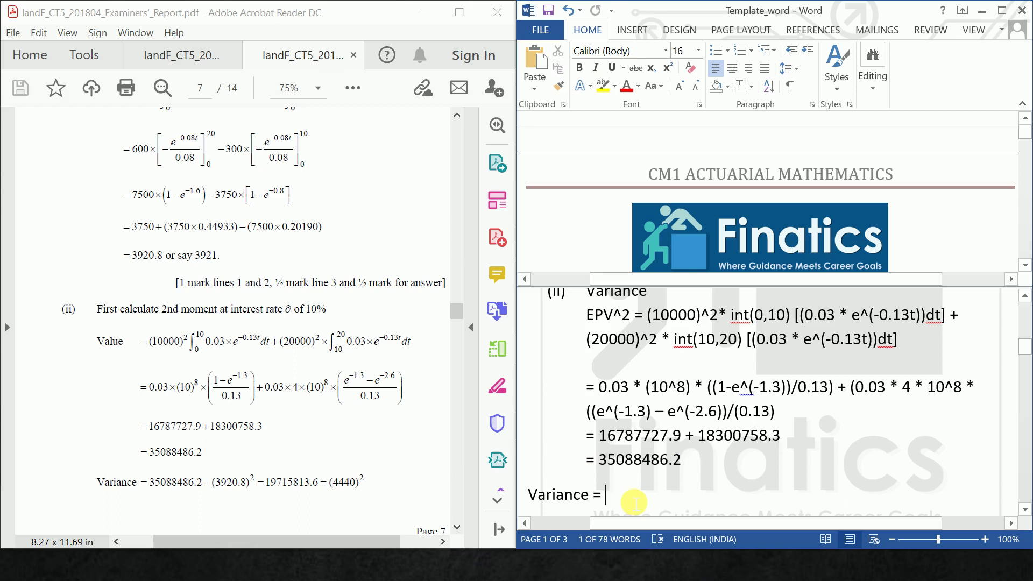
{"action": "key", "text": "ctrl+v"}
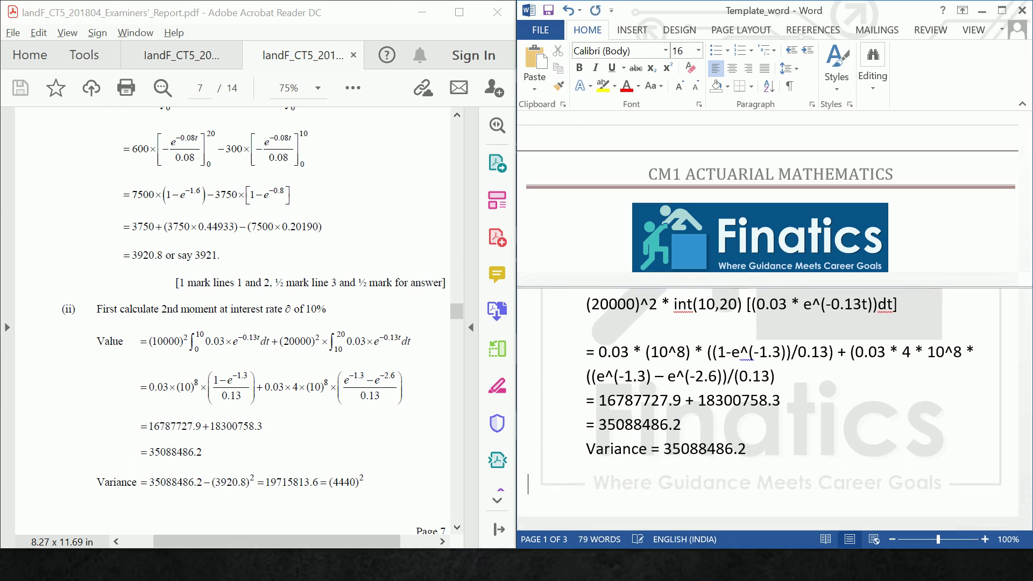
{"action": "type", "text": "- (3920"}
{"action": "type", "text": ".8)^"}
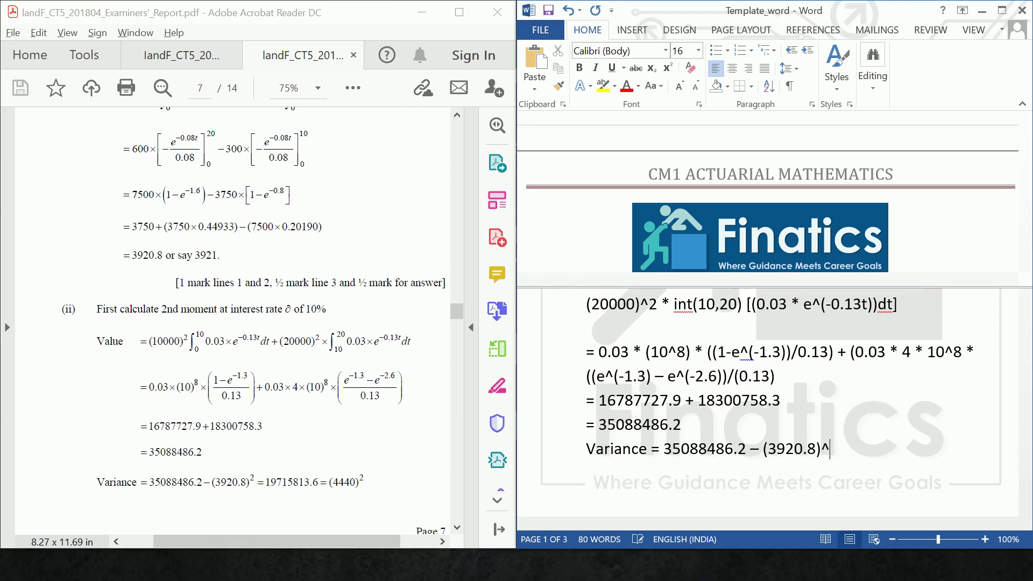
{"action": "type", "text": "2 = 19715813"}
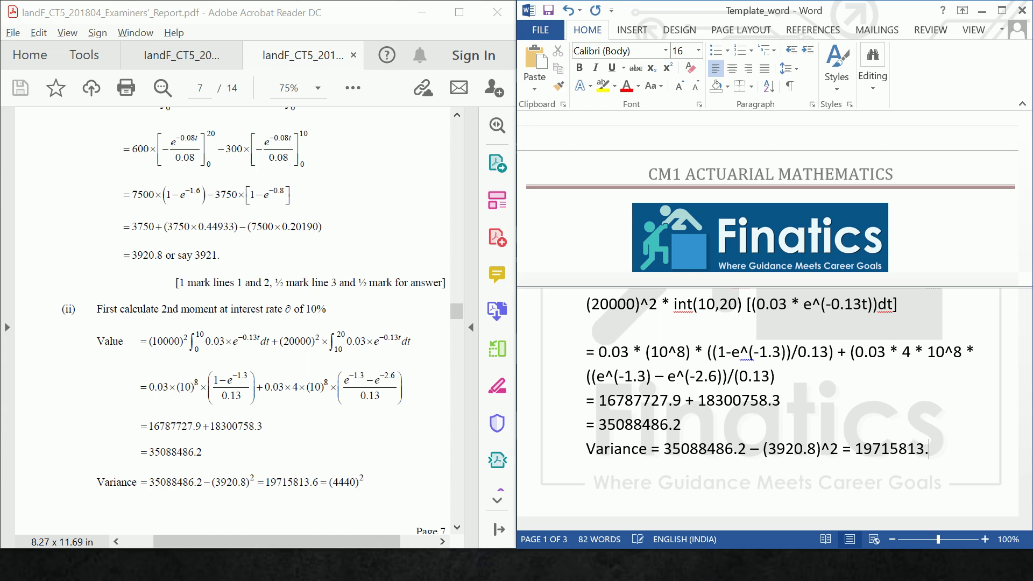
{"action": "type", "text": ".6 = (4440)^2"}
{"action": "key", "text": "Return"}
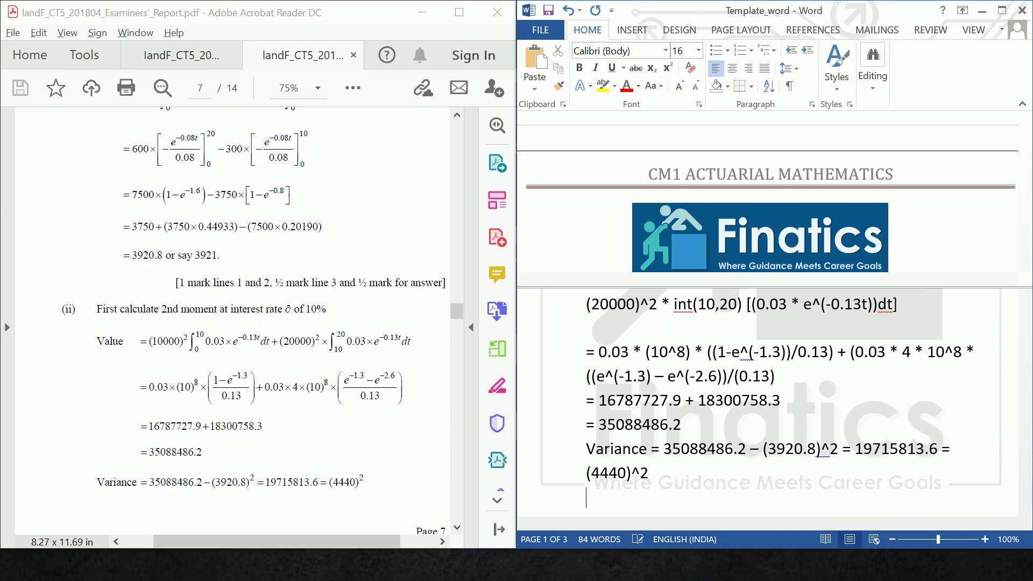
Step: Scroll back left and up to review the EPV working ending in = 3920.8
{"action": "scroll", "coordinate": [818, 431], "scroll_direction": "right", "scroll_amount": 3}
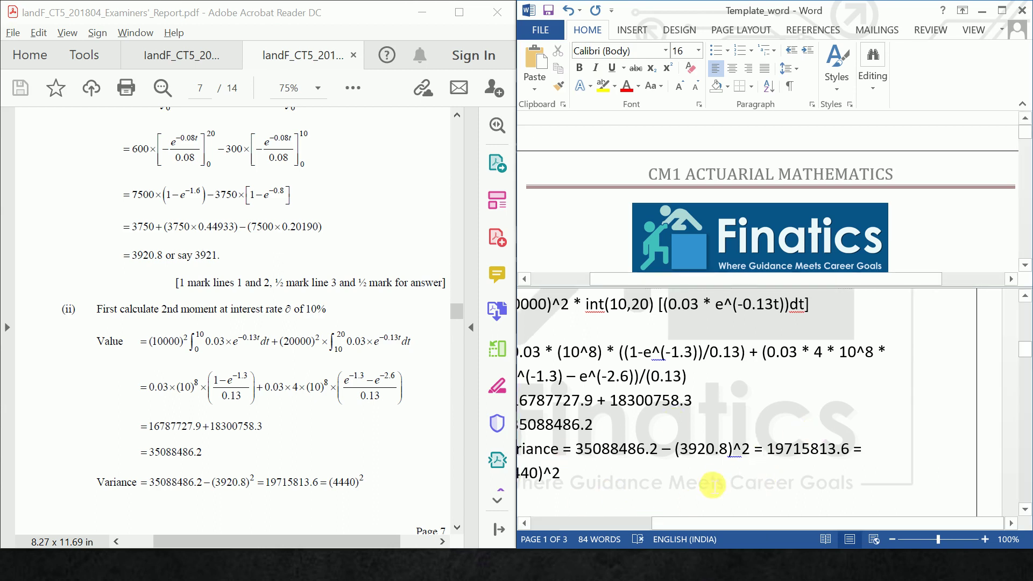
{"action": "left_click_drag", "start_coordinate": [689, 524], "coordinate": [640, 521]}
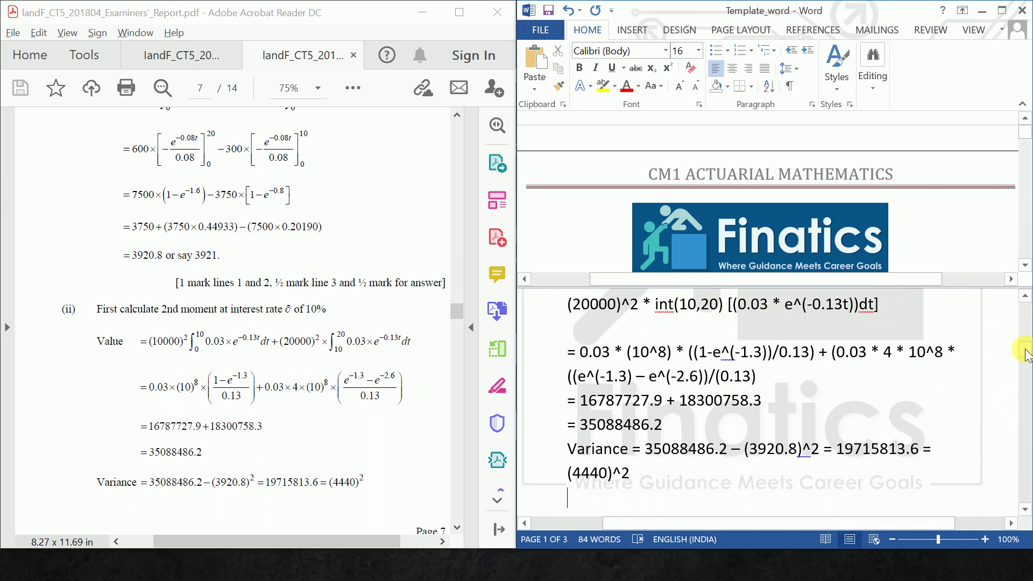
{"action": "left_click_drag", "start_coordinate": [1026, 351], "coordinate": [1025, 334]}
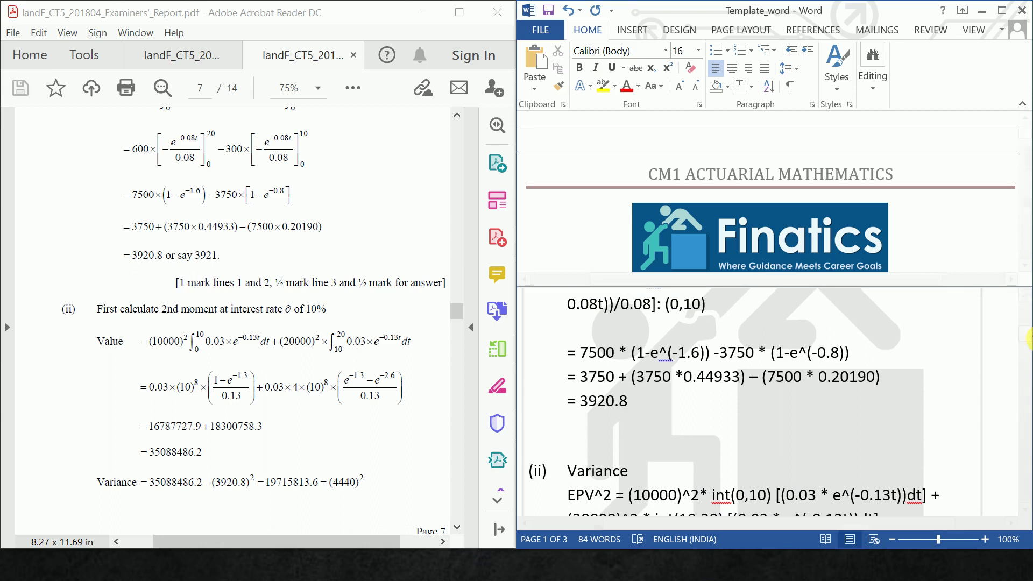